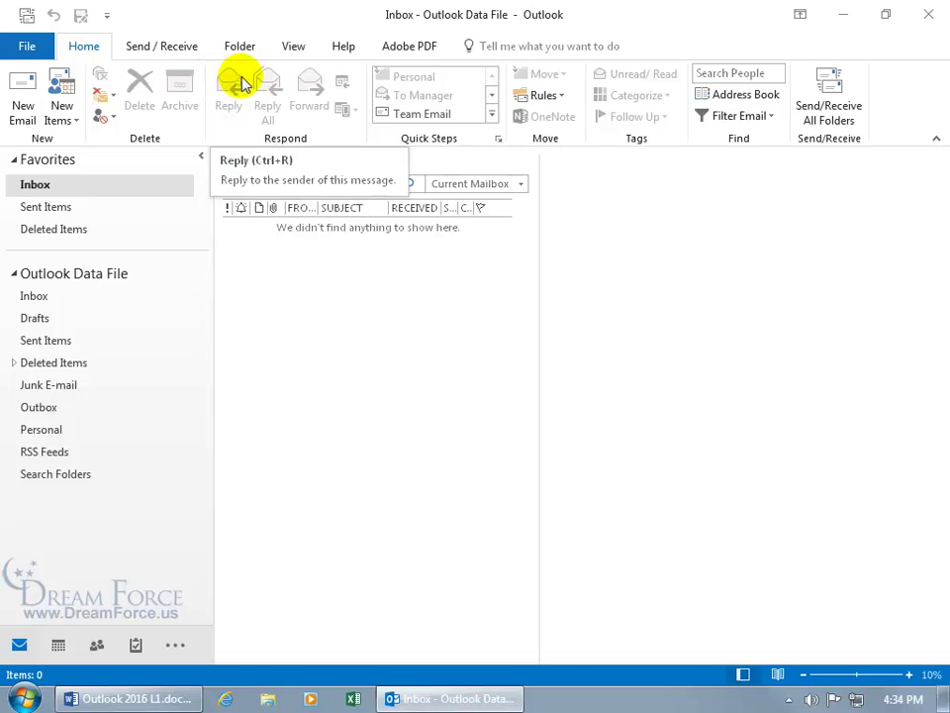
Step: Set the ribbon display to Show Tabs, temporarily reveal the Home commands and hide them again
{"action": "left_click", "coordinate": [799, 18]}
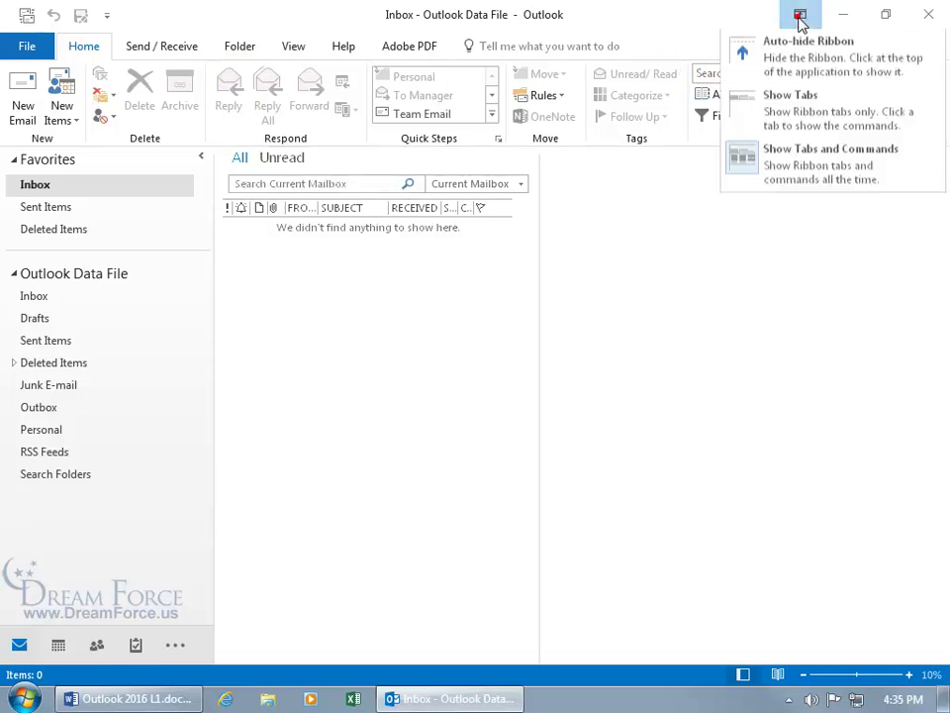
{"action": "left_click", "coordinate": [788, 118]}
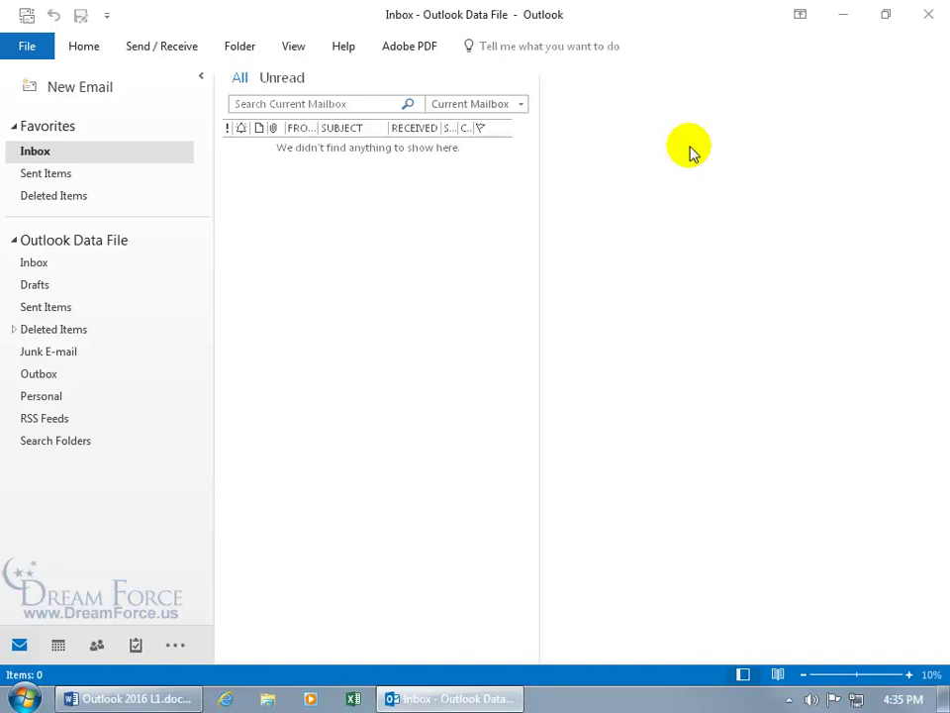
{"action": "left_click", "coordinate": [85, 46]}
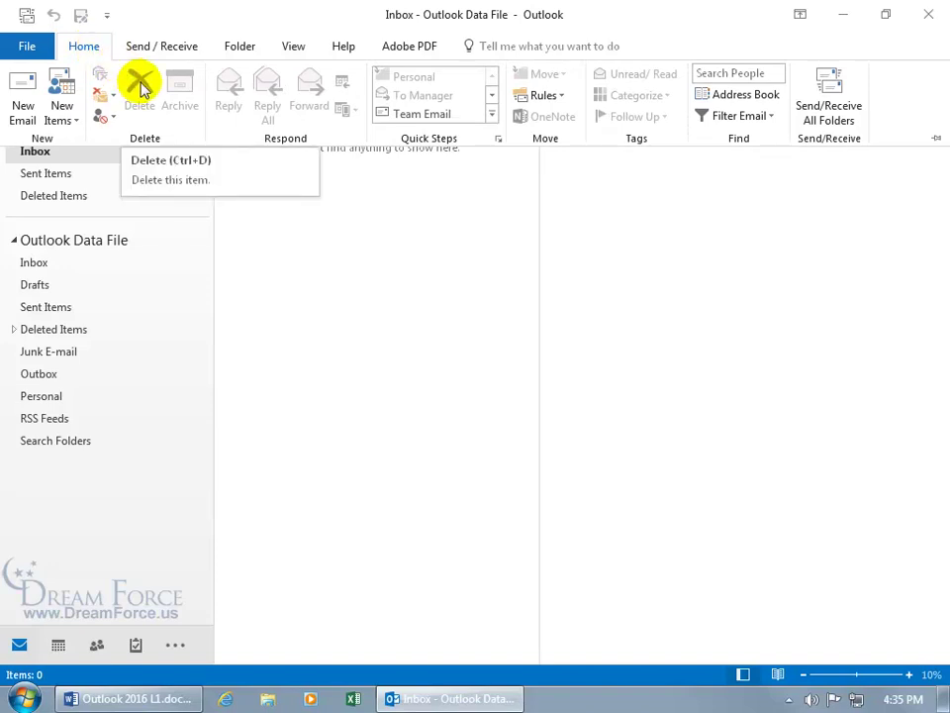
{"action": "left_click", "coordinate": [289, 226]}
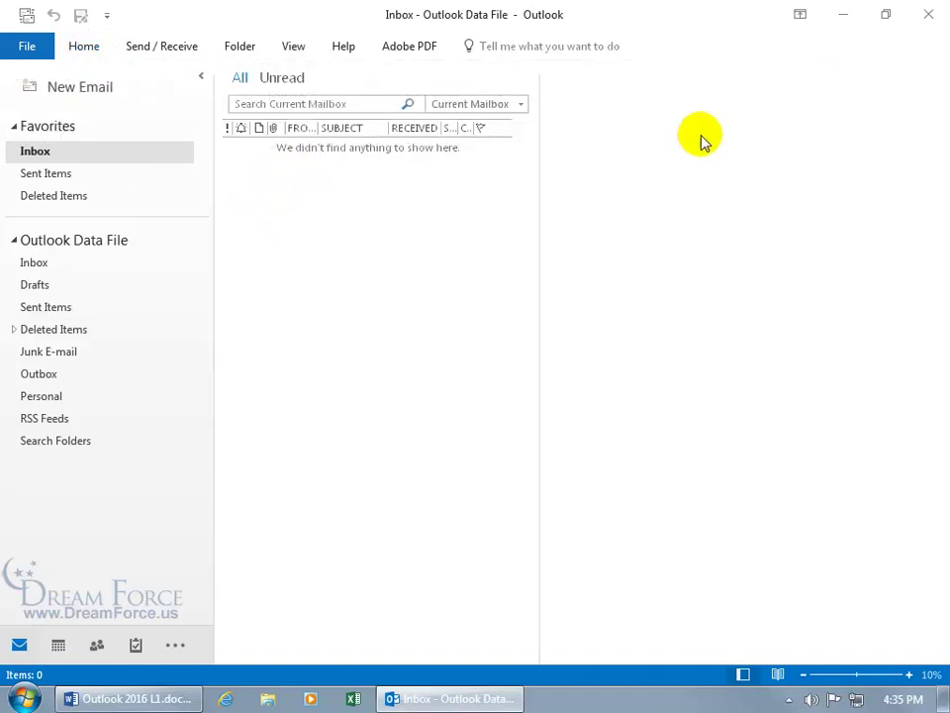
Step: Set the ribbon display to Auto-hide Ribbon and review the ribbon display options without choosing another one
{"action": "left_click", "coordinate": [800, 16]}
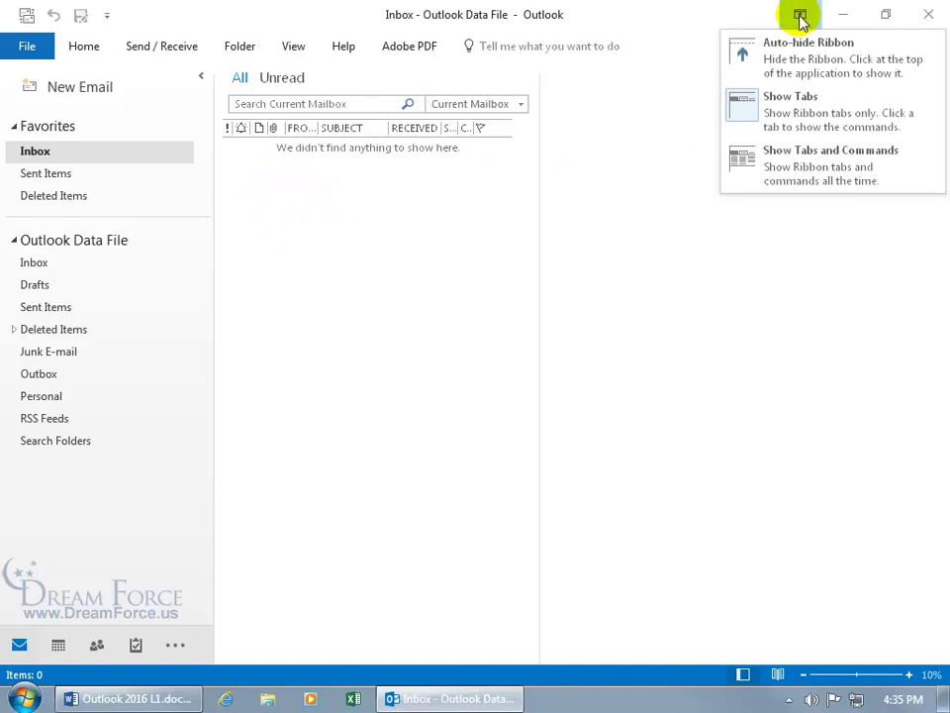
{"action": "left_click", "coordinate": [801, 58]}
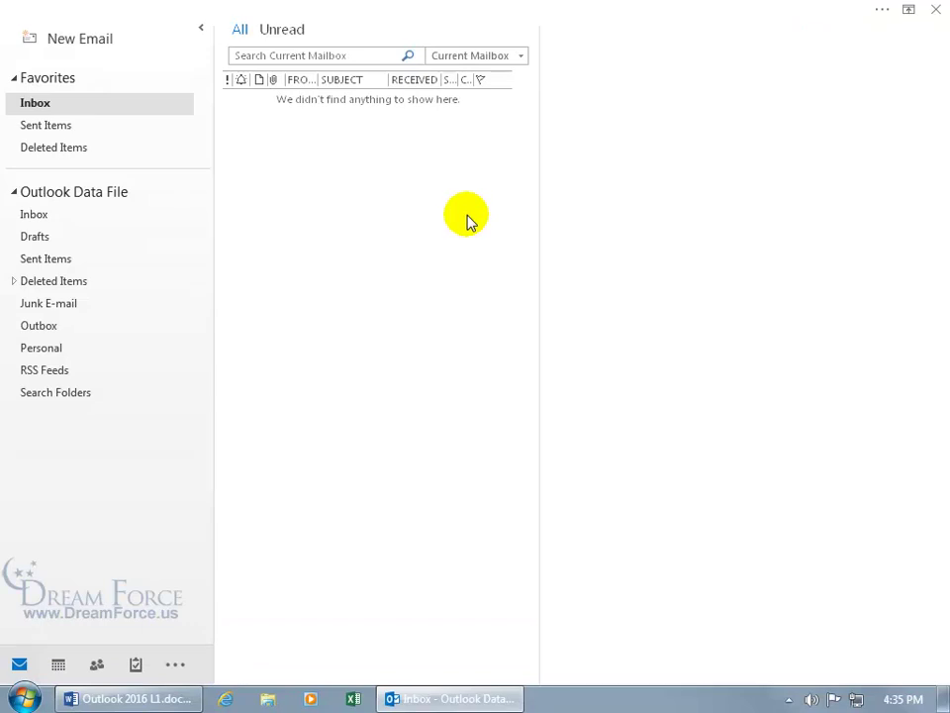
{"action": "left_click", "coordinate": [908, 12]}
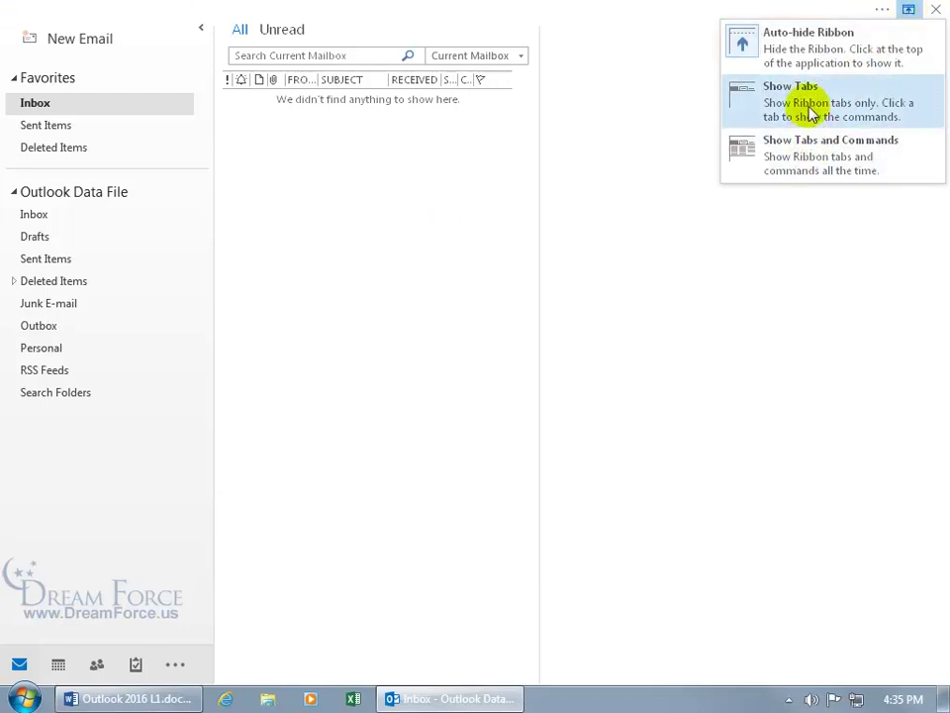
{"action": "left_click", "coordinate": [644, 140]}
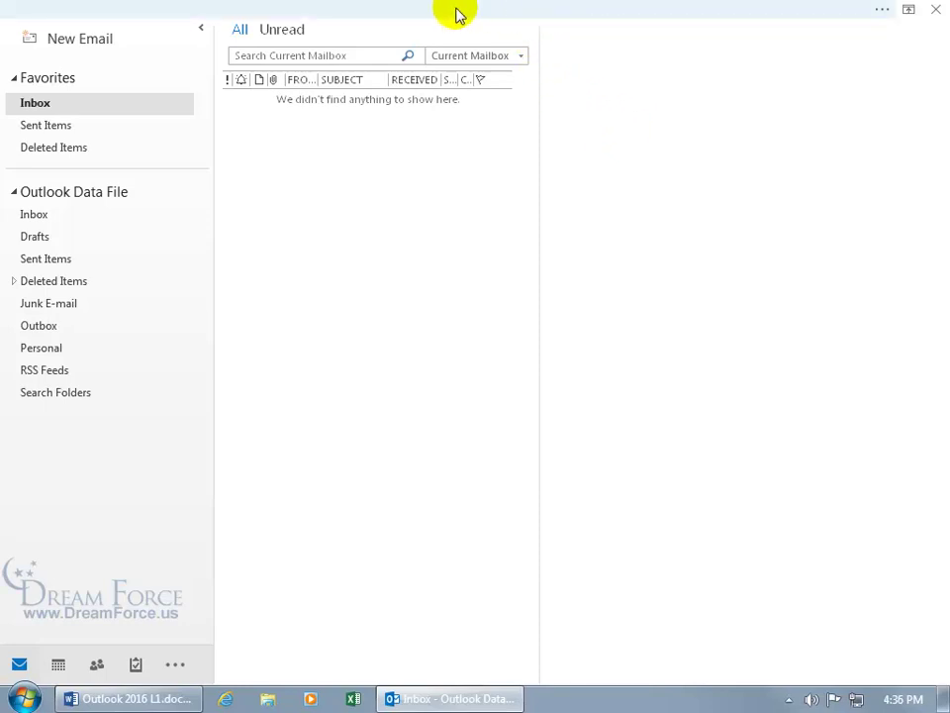
Step: Temporarily reveal the auto-hidden ribbon twice, returning to the mailbox view each time
{"action": "left_click", "coordinate": [495, 14]}
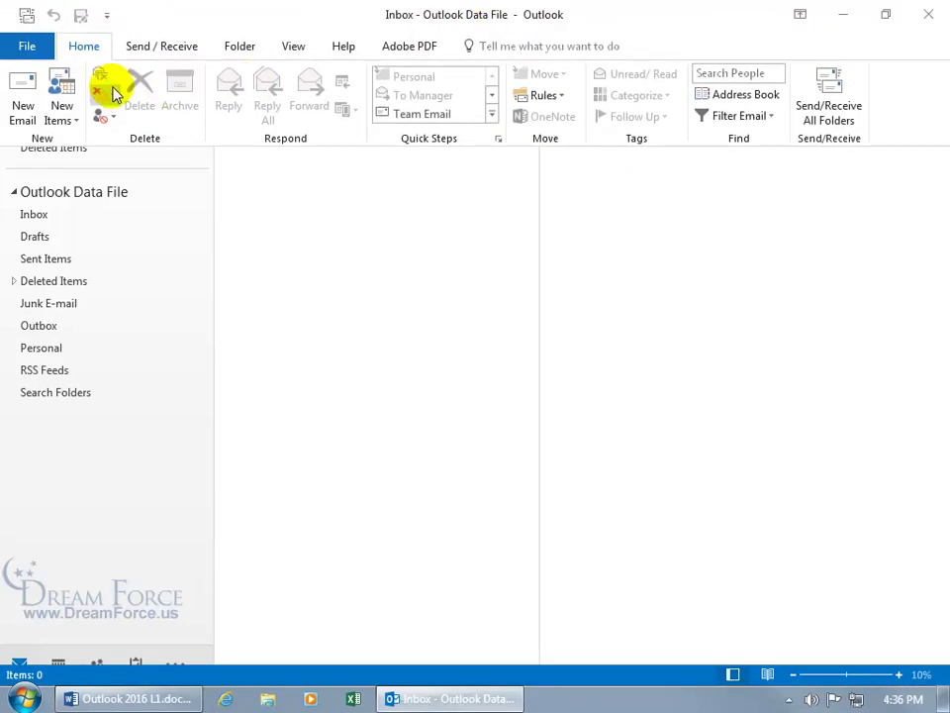
{"action": "left_click", "coordinate": [390, 278]}
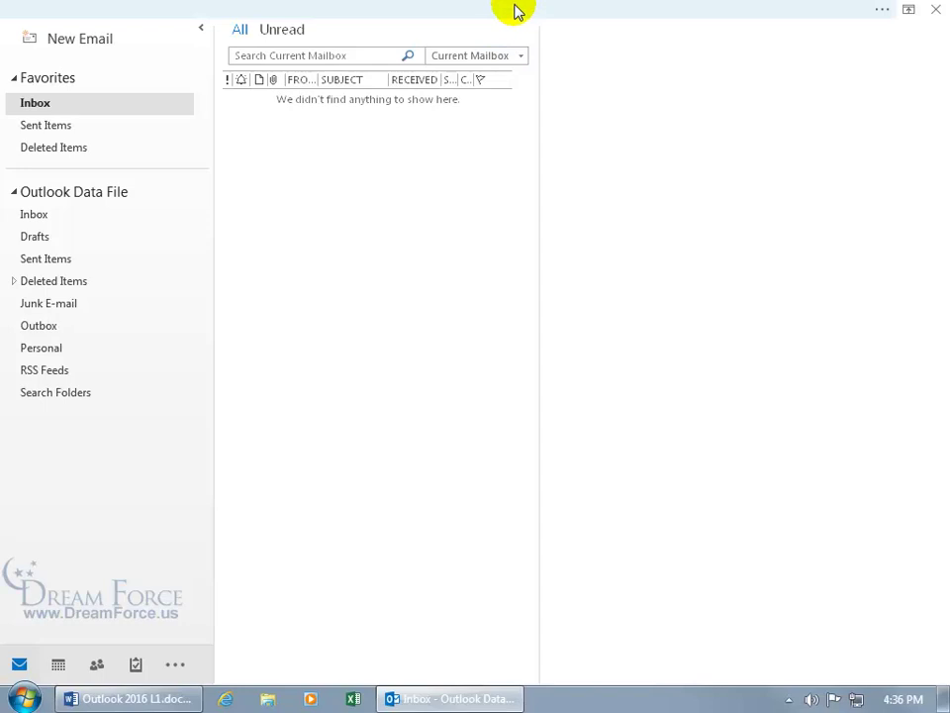
{"action": "left_click", "coordinate": [882, 11]}
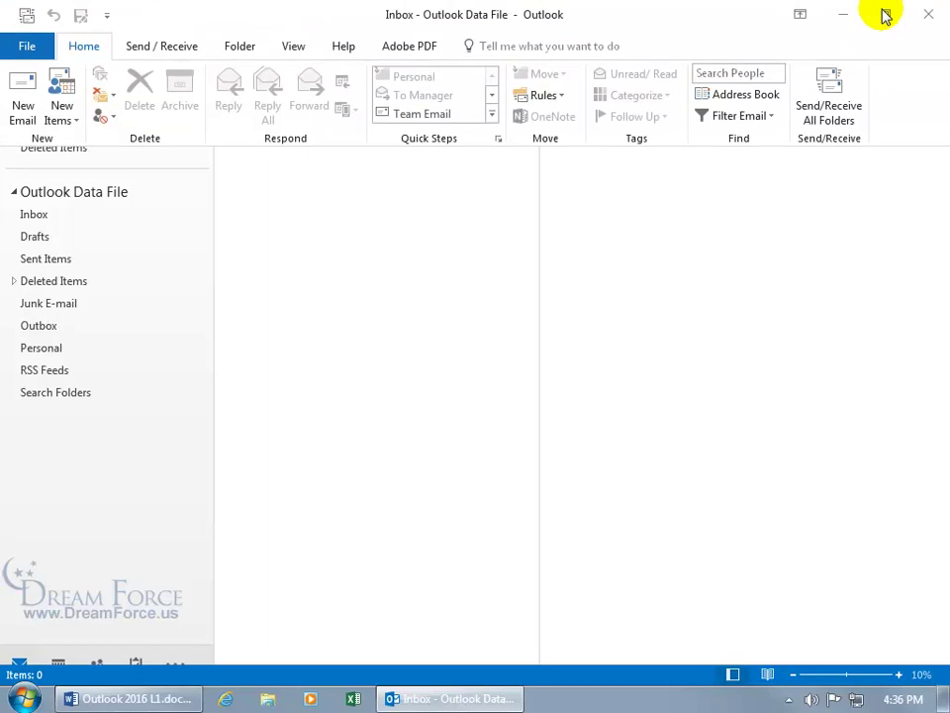
{"action": "left_click", "coordinate": [785, 261]}
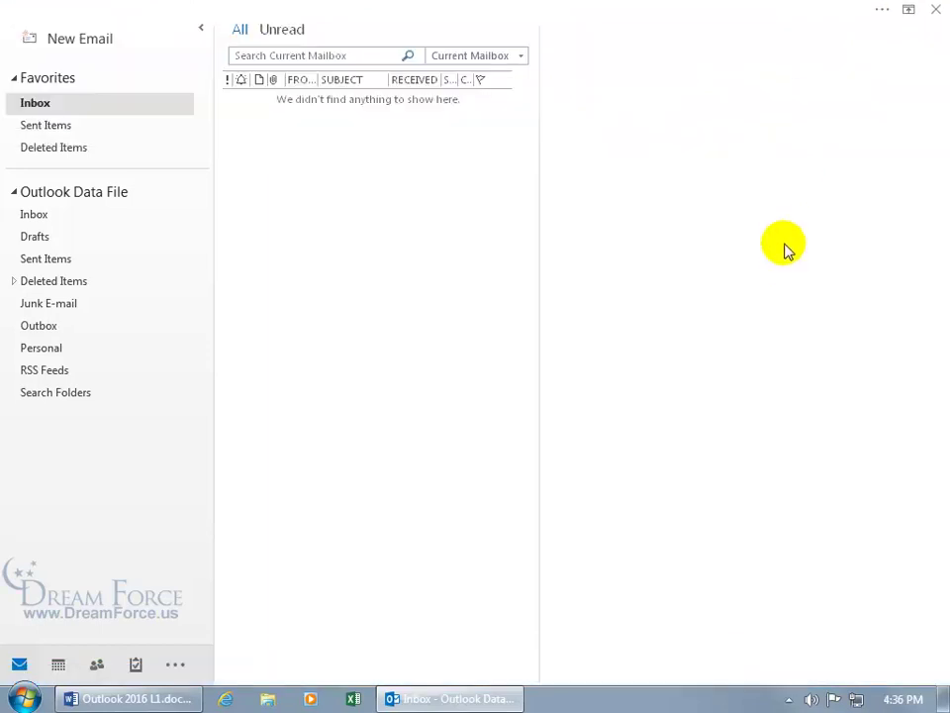
Step: Switch the ribbon display back to Show Tabs and pin the full Home ribbon open
{"action": "left_click", "coordinate": [908, 10]}
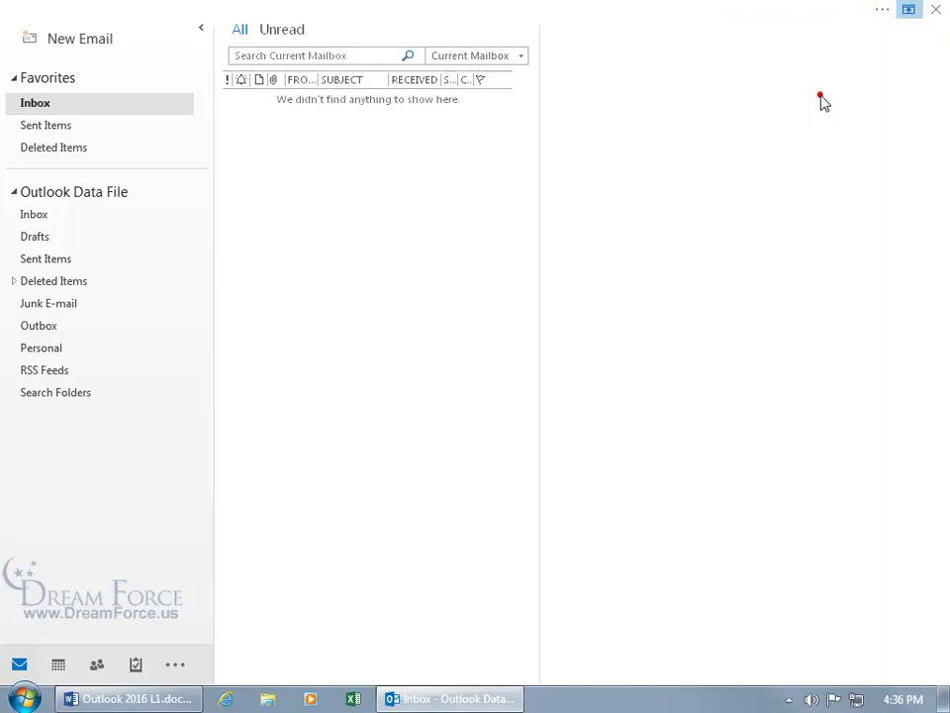
{"action": "left_click", "coordinate": [821, 100]}
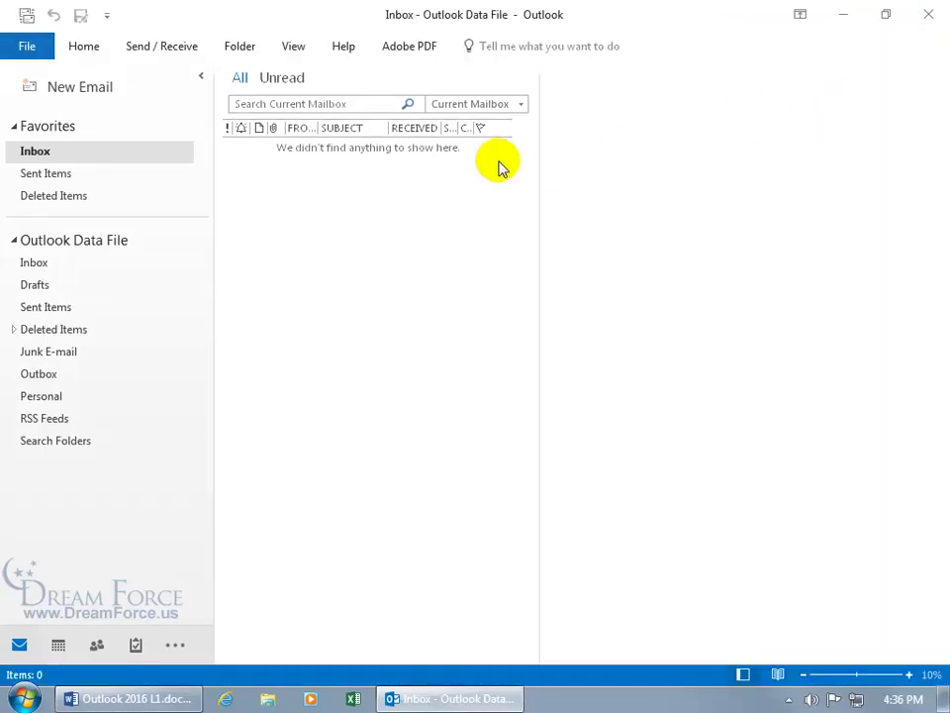
{"action": "double_click", "coordinate": [85, 48]}
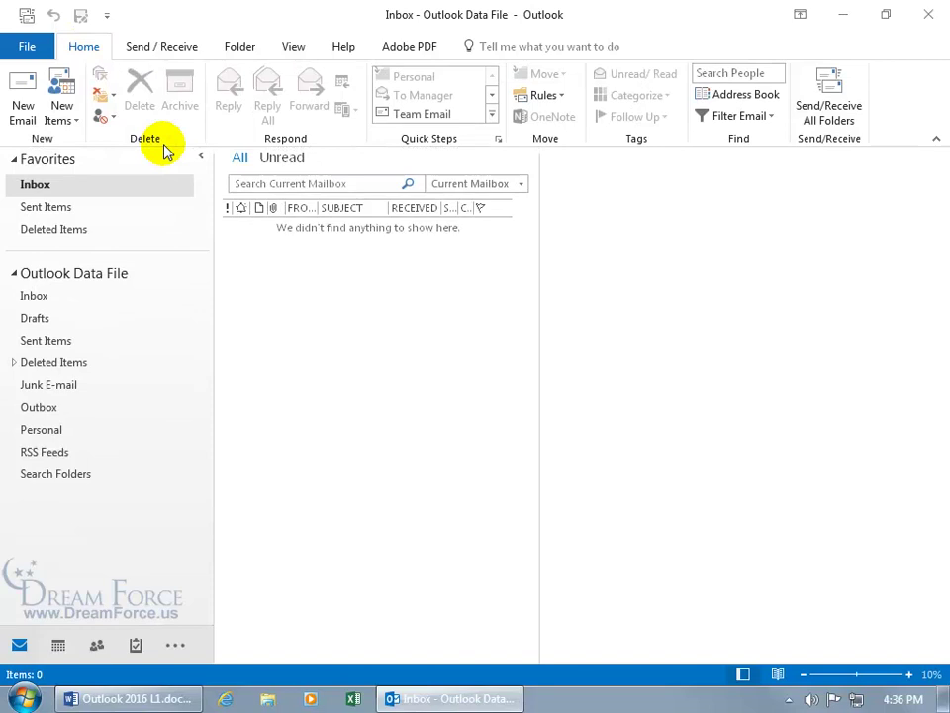
Step: Collapse and restore the full ribbon twice
{"action": "double_click", "coordinate": [87, 46]}
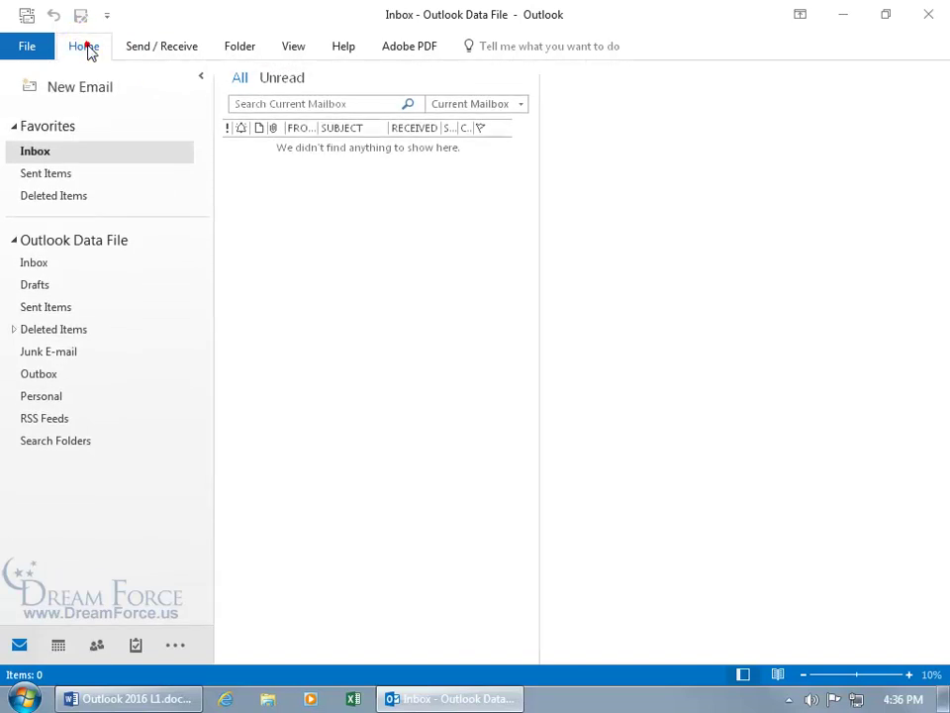
{"action": "double_click", "coordinate": [87, 46]}
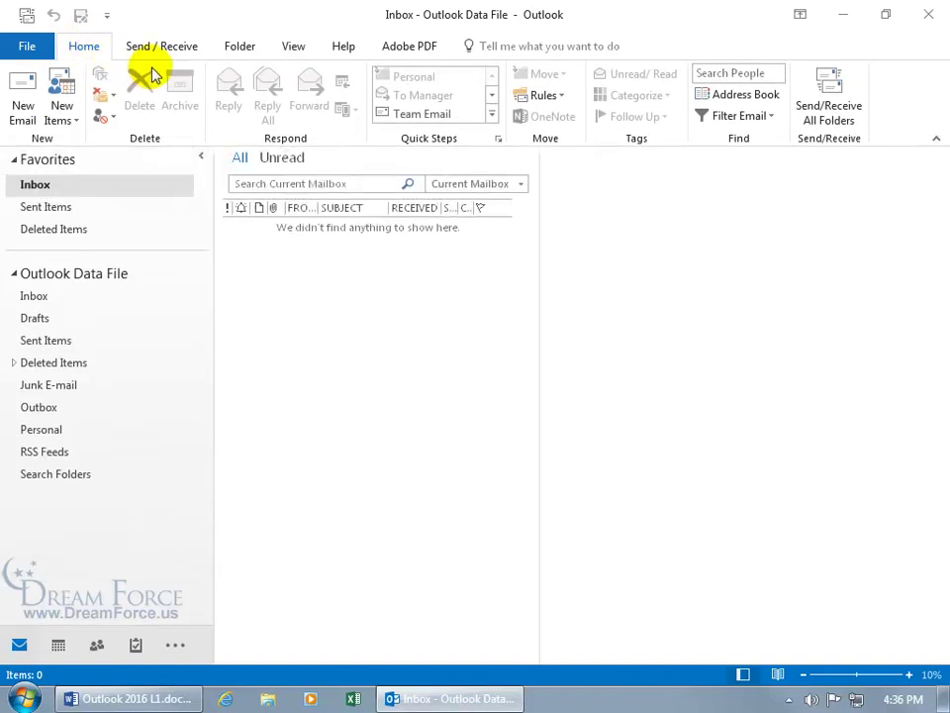
{"action": "left_click", "coordinate": [936, 144]}
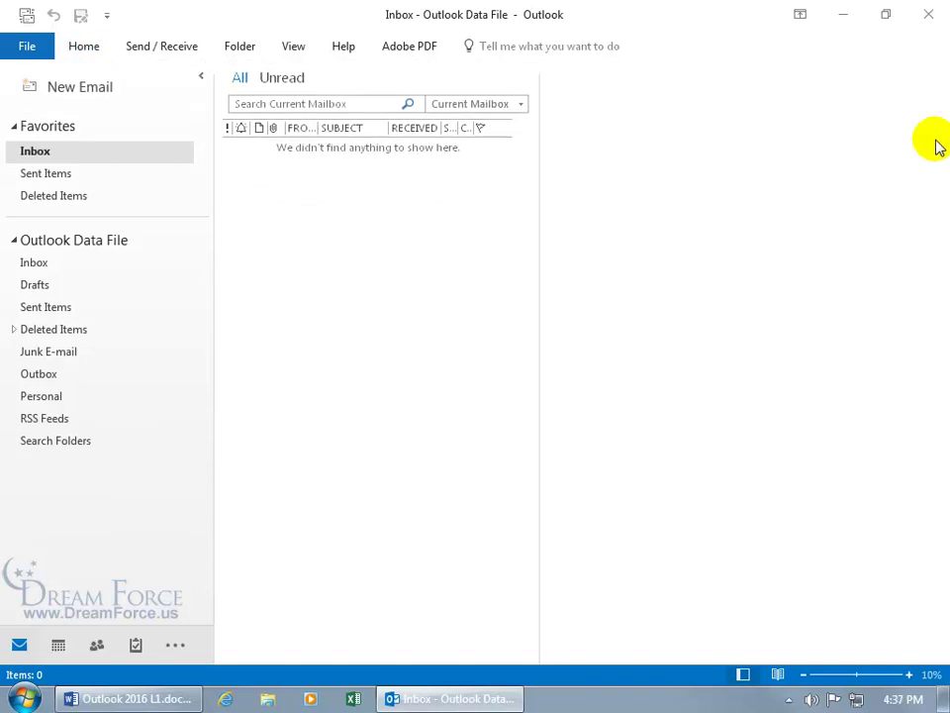
{"action": "key", "text": "ctrl+F1"}
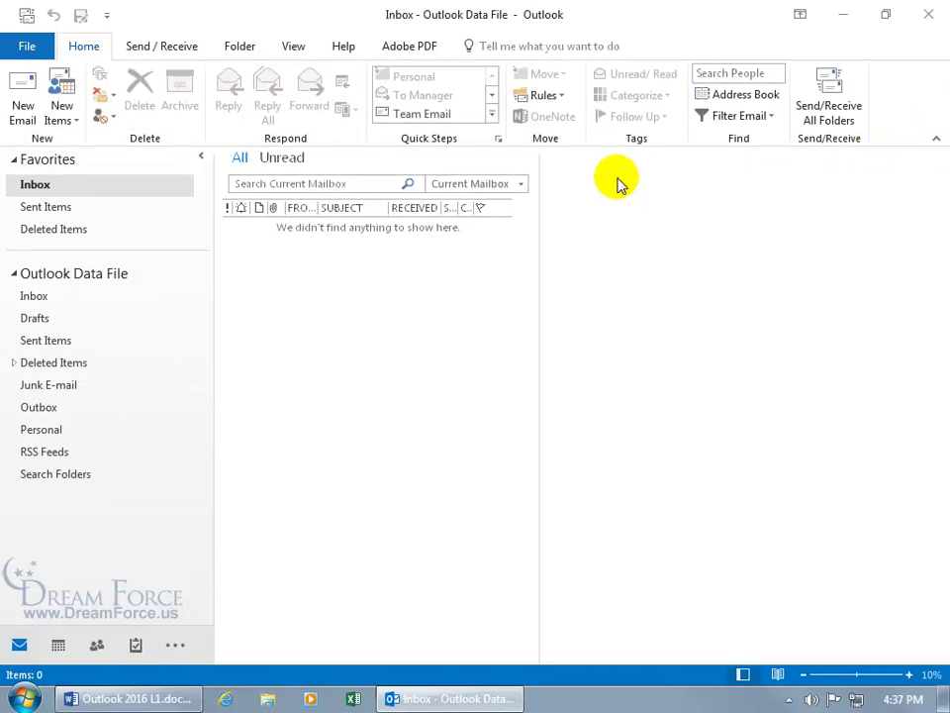
{"action": "right_click", "coordinate": [310, 105]}
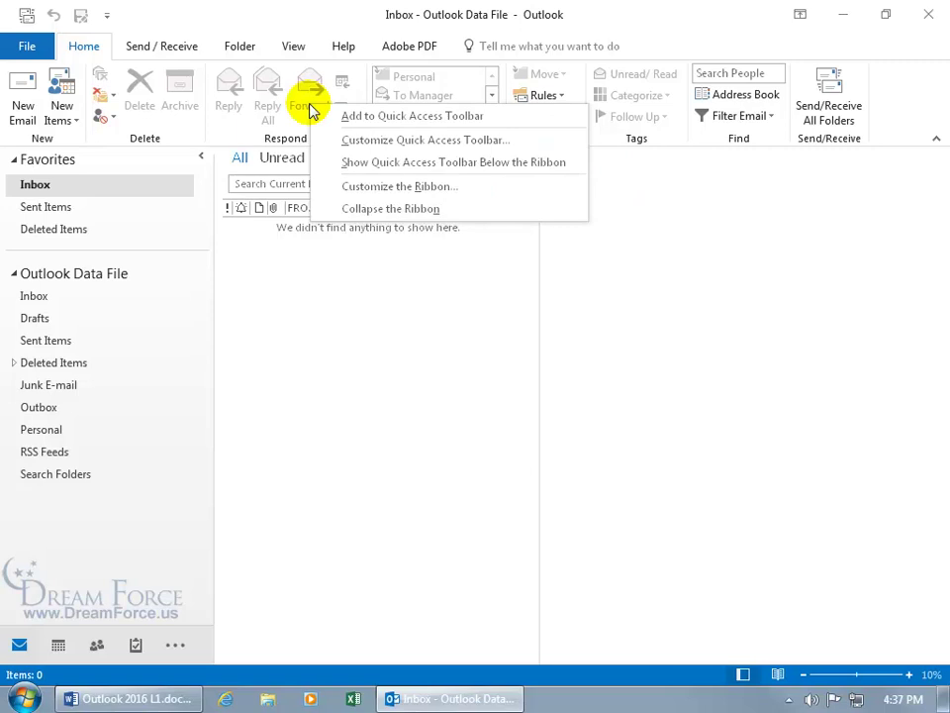
{"action": "left_click", "coordinate": [363, 191]}
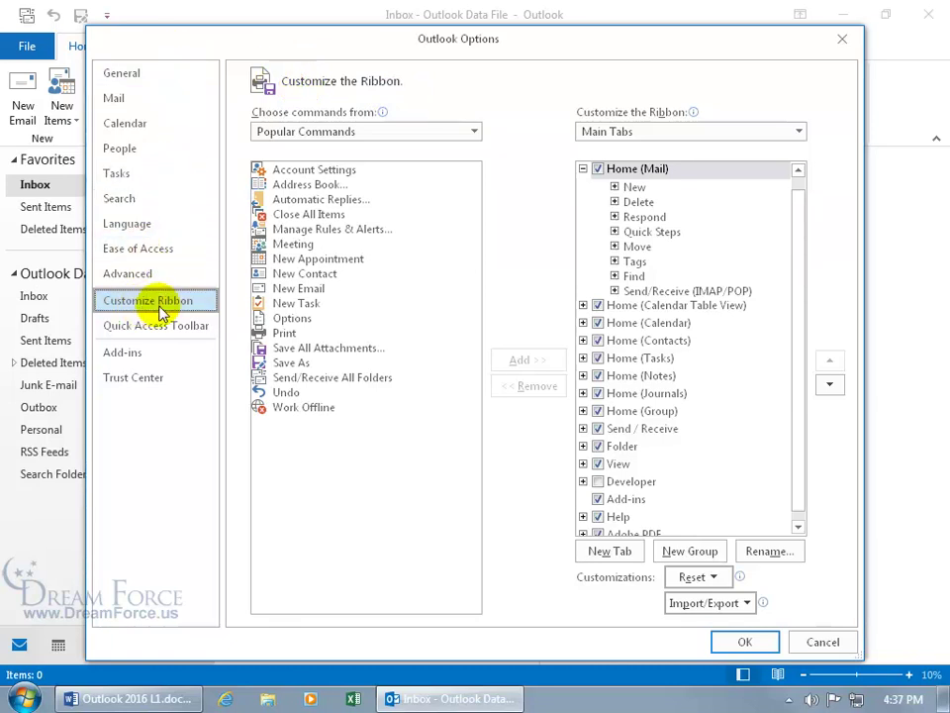
{"action": "left_click", "coordinate": [799, 642]}
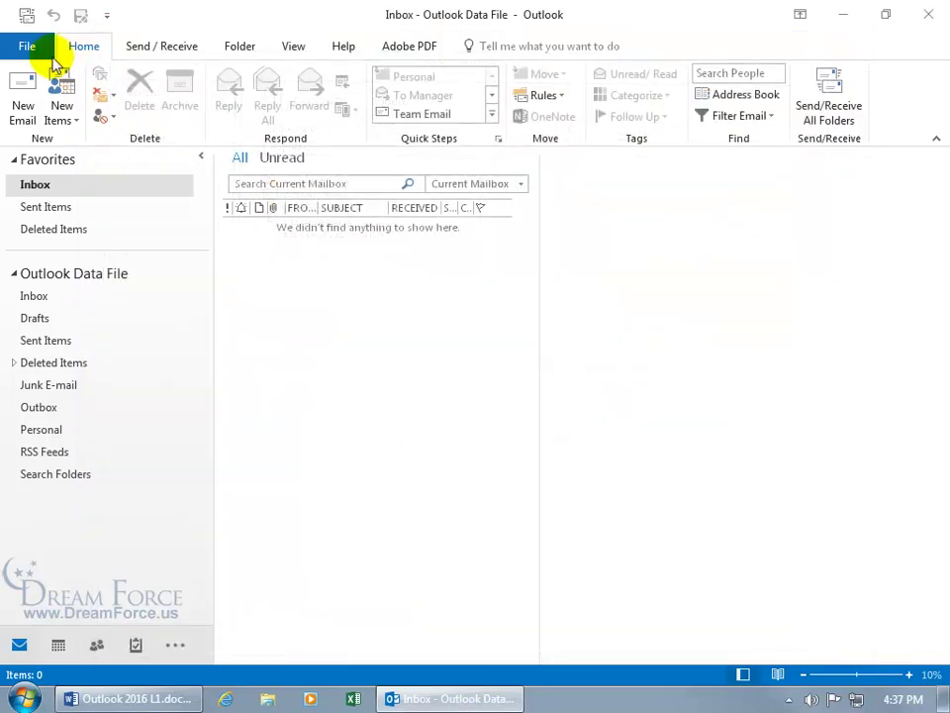
Step: Open the Customize Ribbon page of the program options and set the command source to All Commands
{"action": "left_click", "coordinate": [29, 44]}
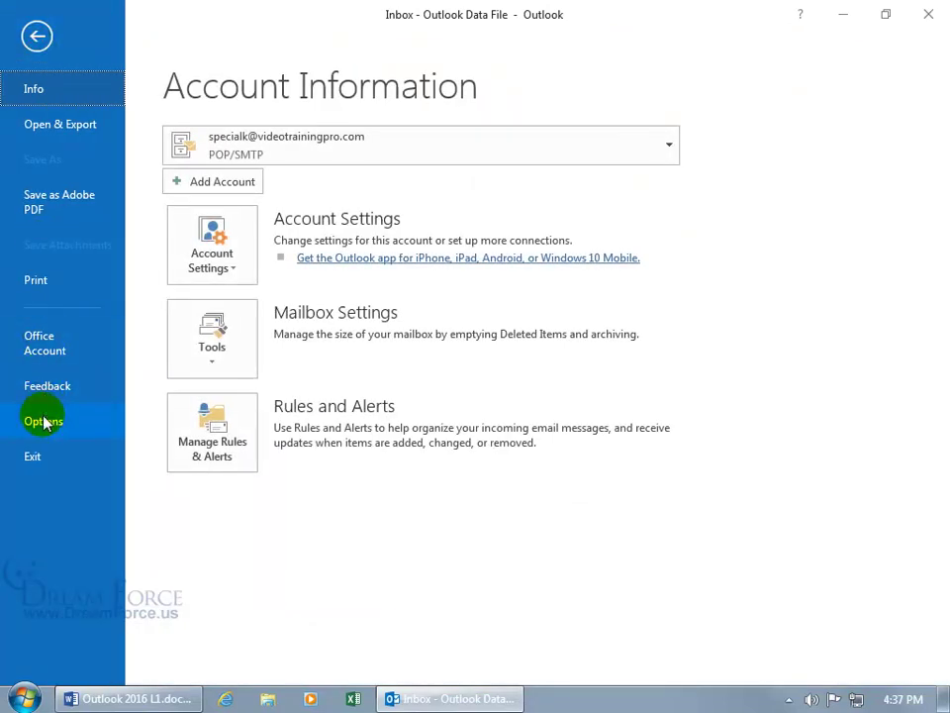
{"action": "left_click", "coordinate": [44, 422]}
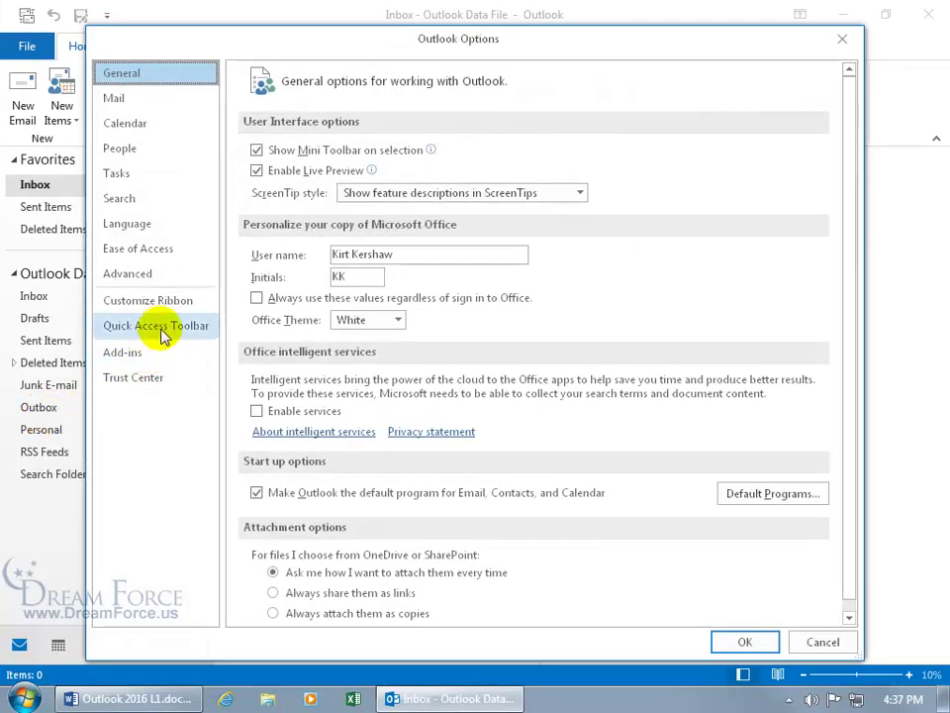
{"action": "left_click", "coordinate": [163, 303]}
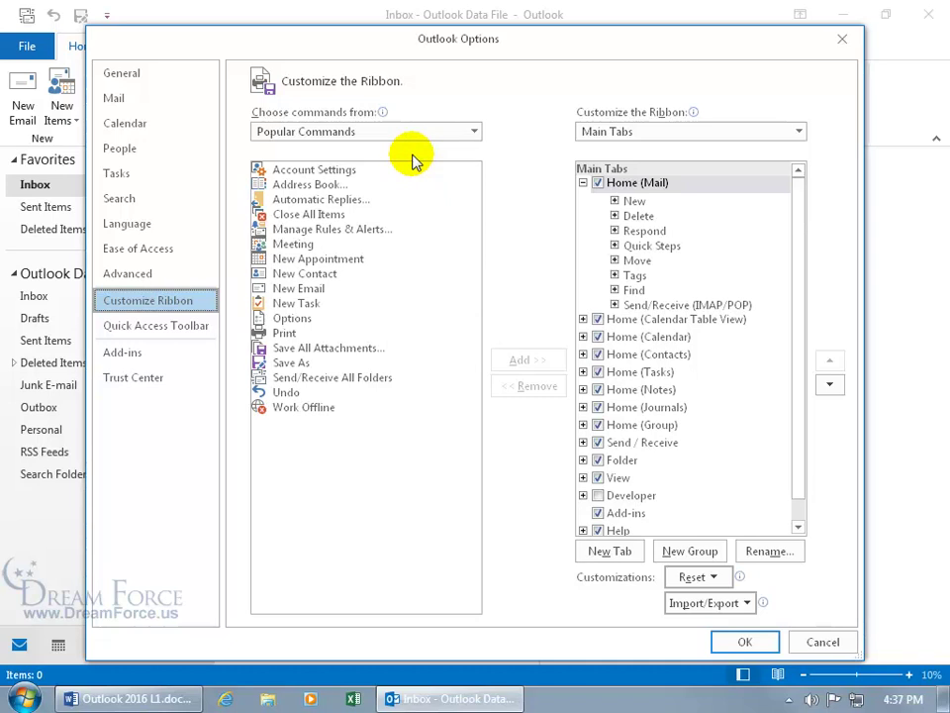
{"action": "left_click", "coordinate": [472, 132]}
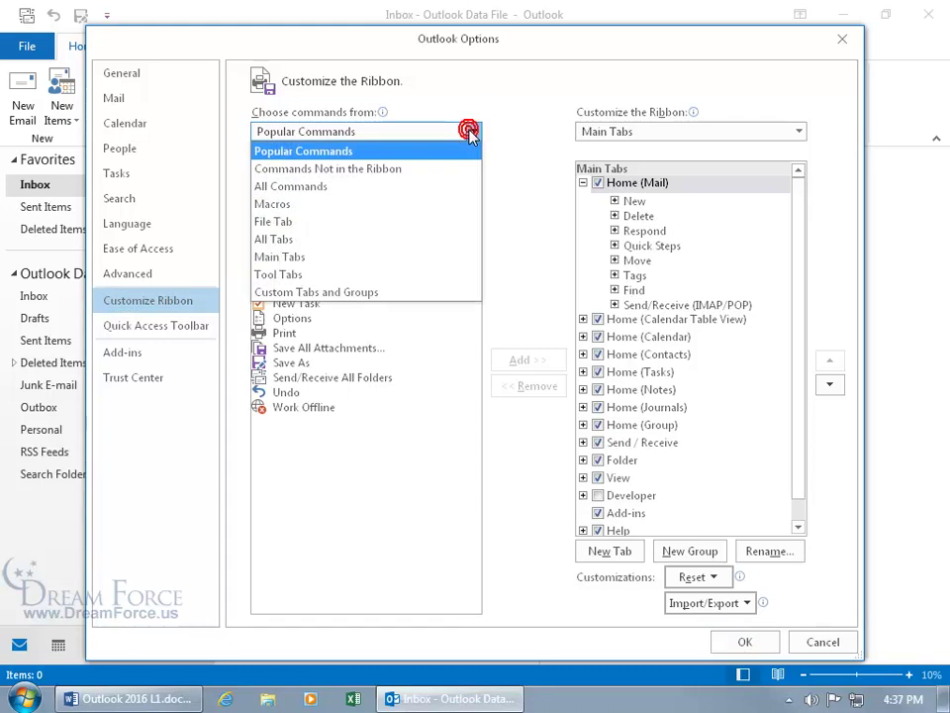
{"action": "left_click", "coordinate": [321, 187]}
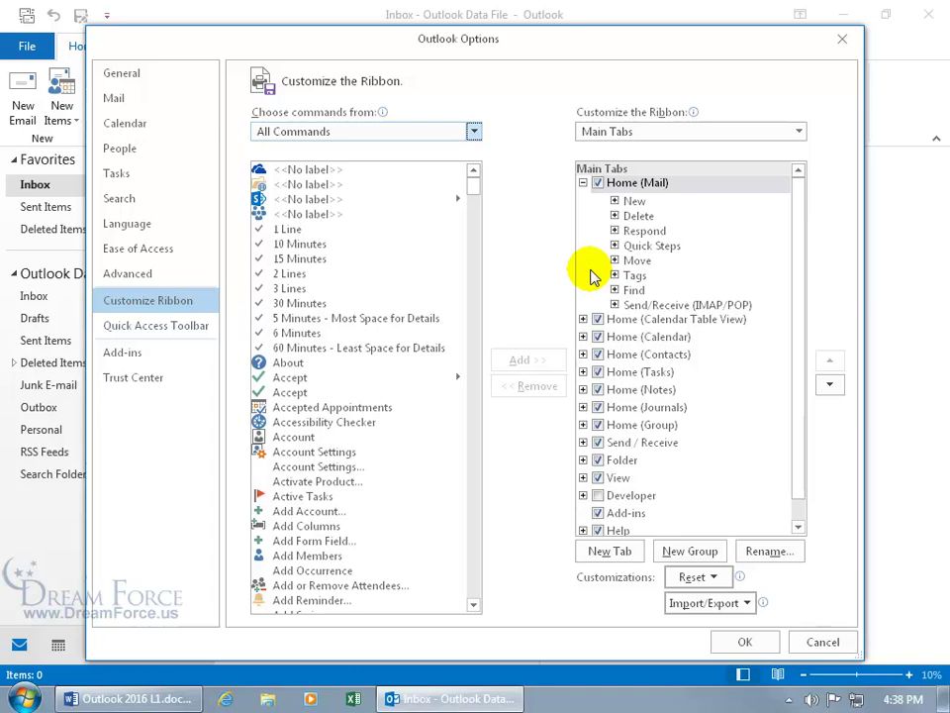
Step: Expand the New group under Home (Mail), try to remove its New Items command, and select the New group
{"action": "left_click_drag", "start_coordinate": [539, 51], "coordinate": [515, 230]}
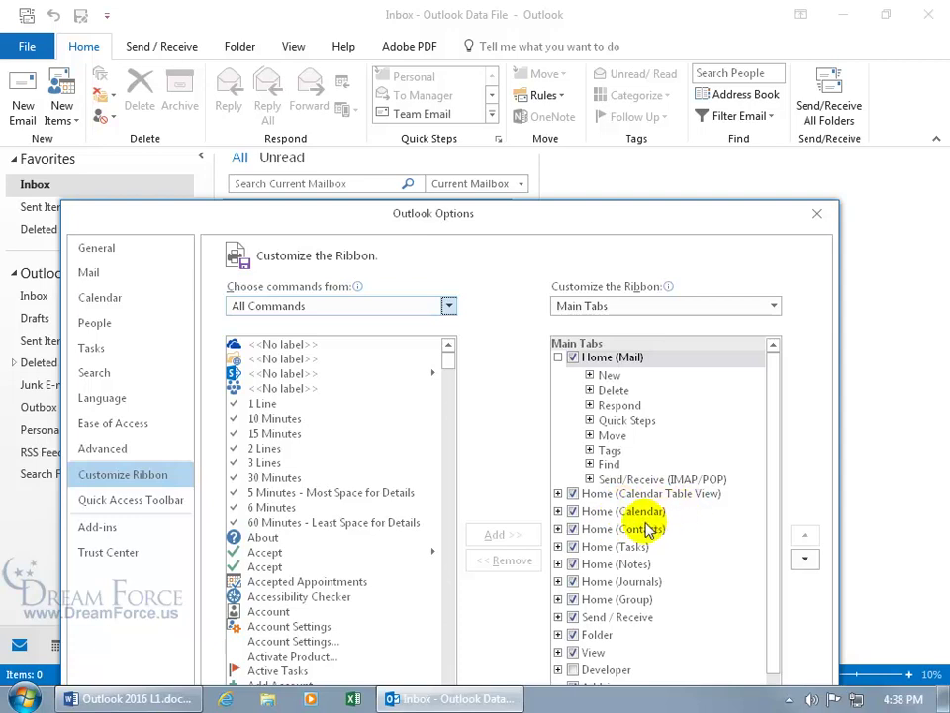
{"action": "left_click_drag", "start_coordinate": [770, 503], "coordinate": [775, 572]}
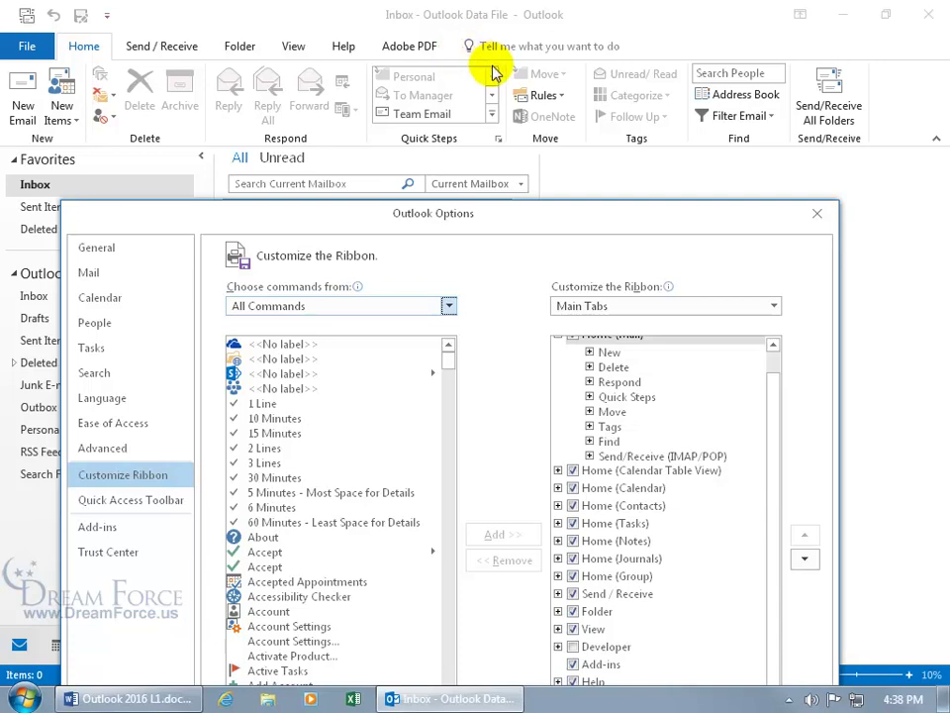
{"action": "left_click_drag", "start_coordinate": [586, 212], "coordinate": [632, 40]}
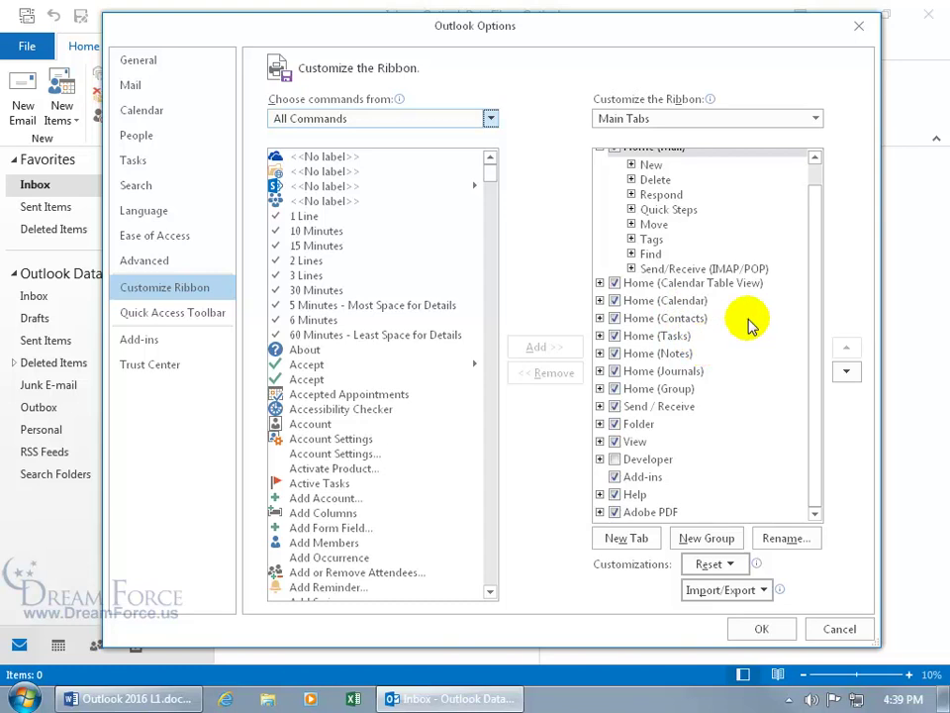
{"action": "scroll", "coordinate": [808, 251], "scroll_direction": "up", "scroll_amount": 1}
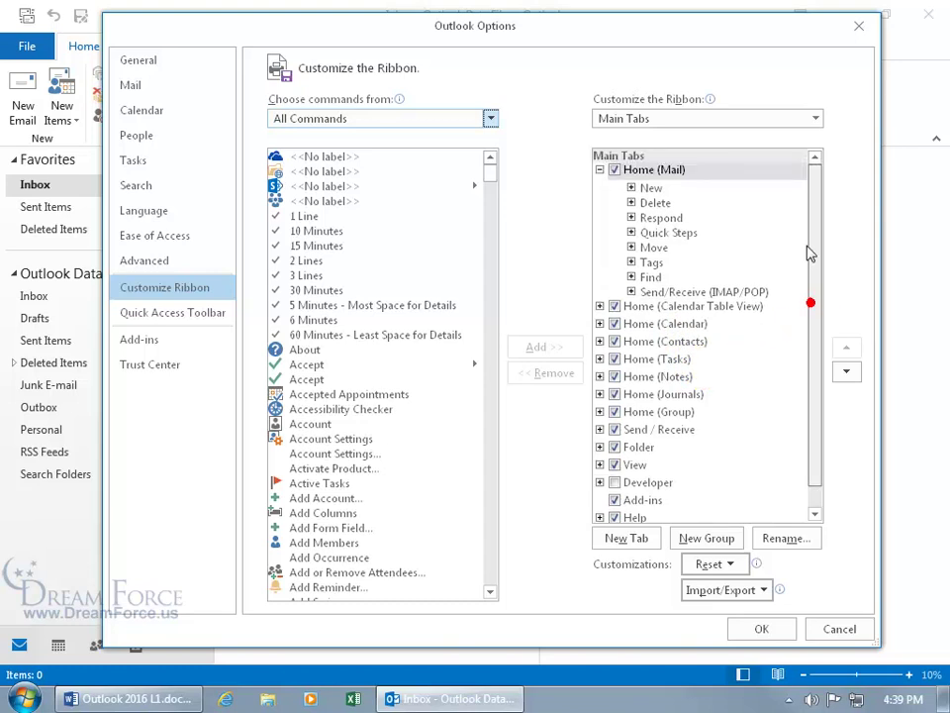
{"action": "left_click", "coordinate": [631, 187]}
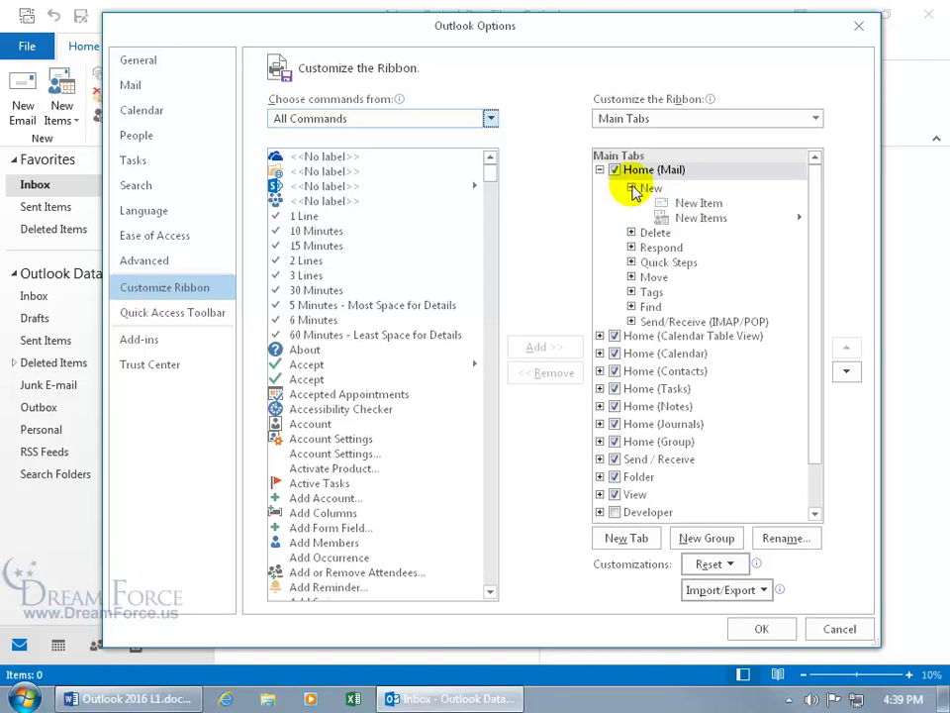
{"action": "left_click", "coordinate": [698, 221]}
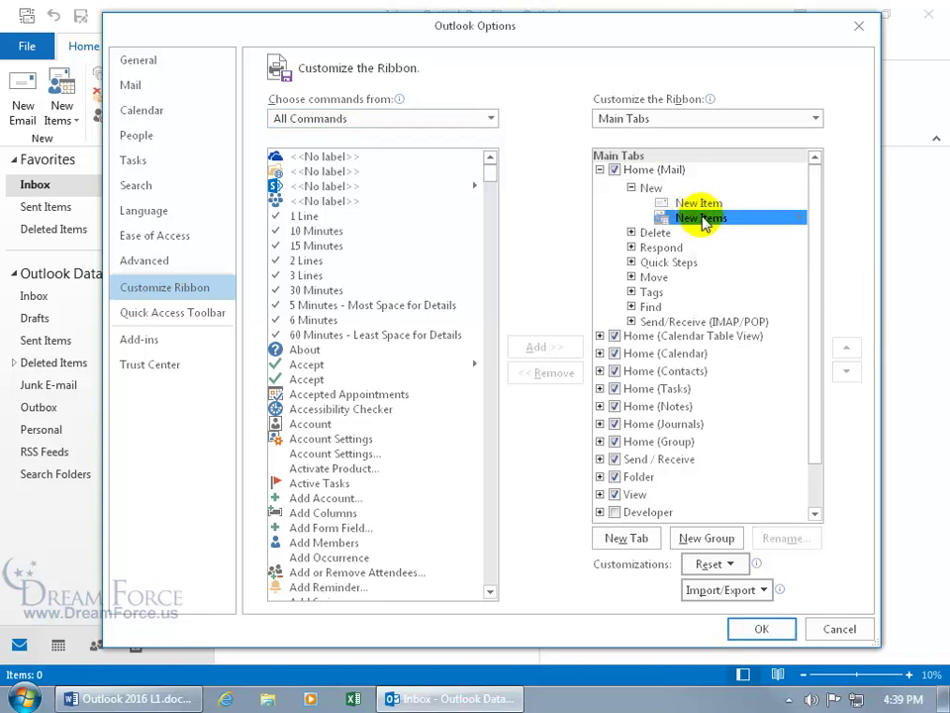
{"action": "left_click", "coordinate": [570, 378]}
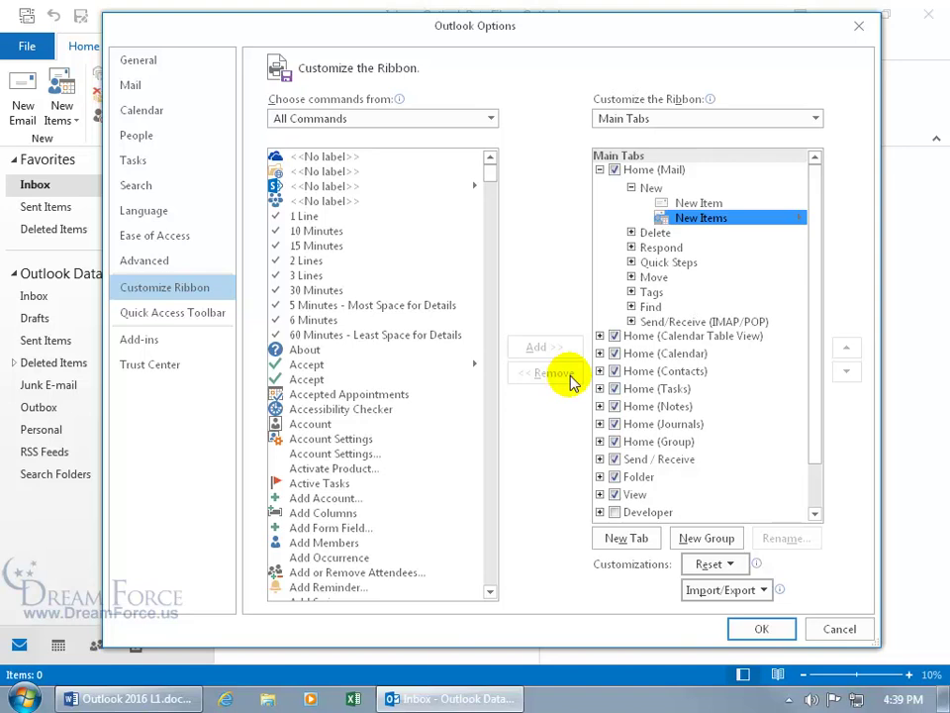
{"action": "left_click", "coordinate": [647, 189]}
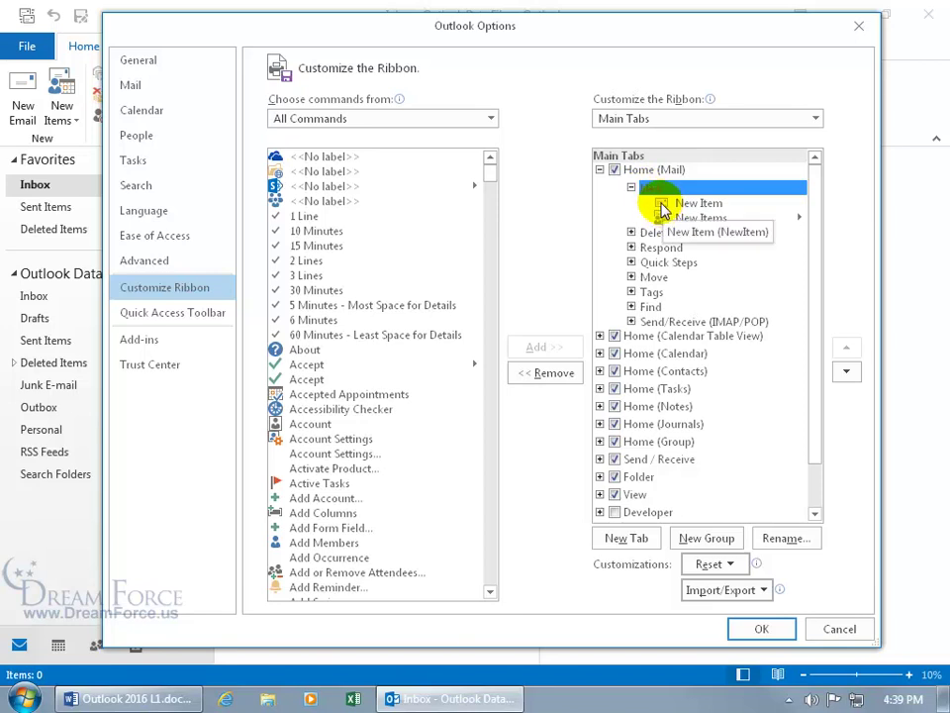
Step: Remove the New, Respond, Quick Steps, Move and Tags groups from Home (Mail) and apply the change
{"action": "left_click", "coordinate": [551, 373]}
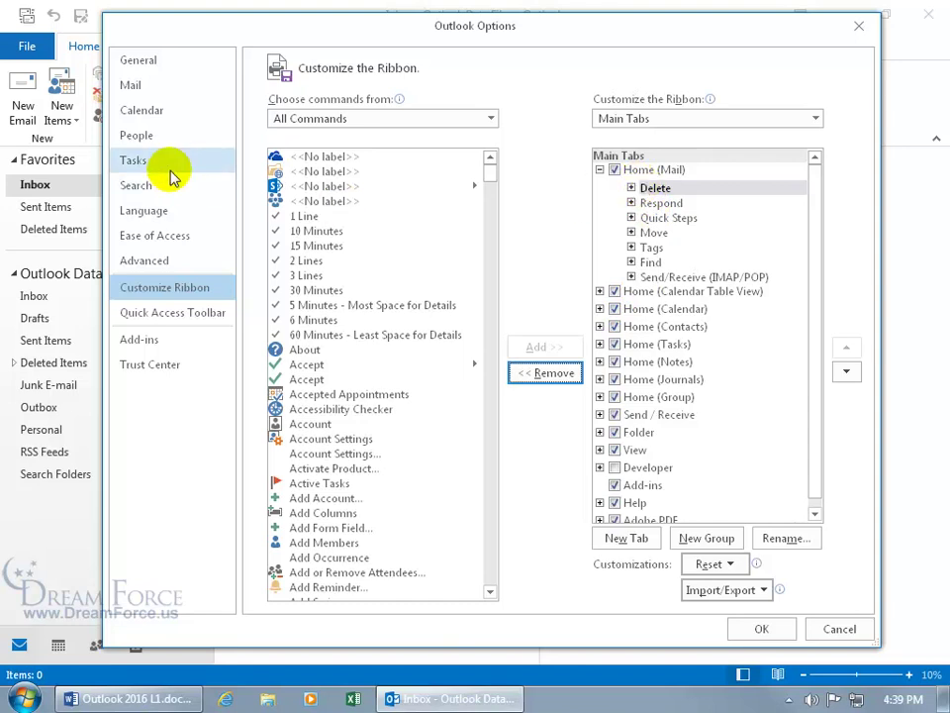
{"action": "left_click", "coordinate": [661, 202]}
{"action": "left_click", "coordinate": [552, 374]}
{"action": "left_click", "coordinate": [661, 203]}
{"action": "left_click", "coordinate": [545, 373]}
{"action": "left_click", "coordinate": [655, 202]}
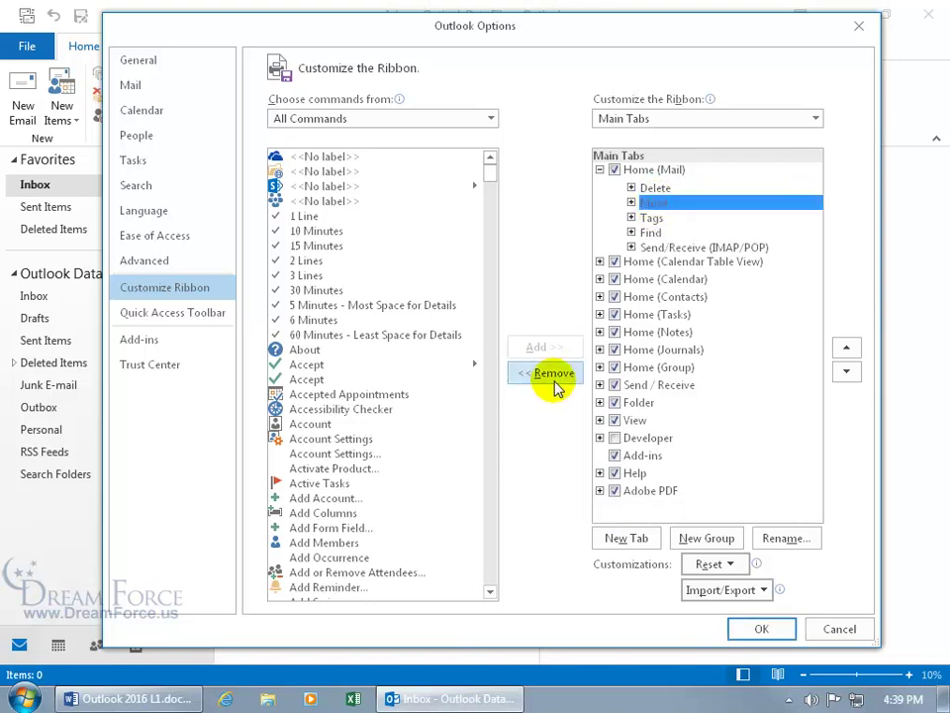
{"action": "left_click", "coordinate": [547, 374]}
{"action": "left_click", "coordinate": [656, 202]}
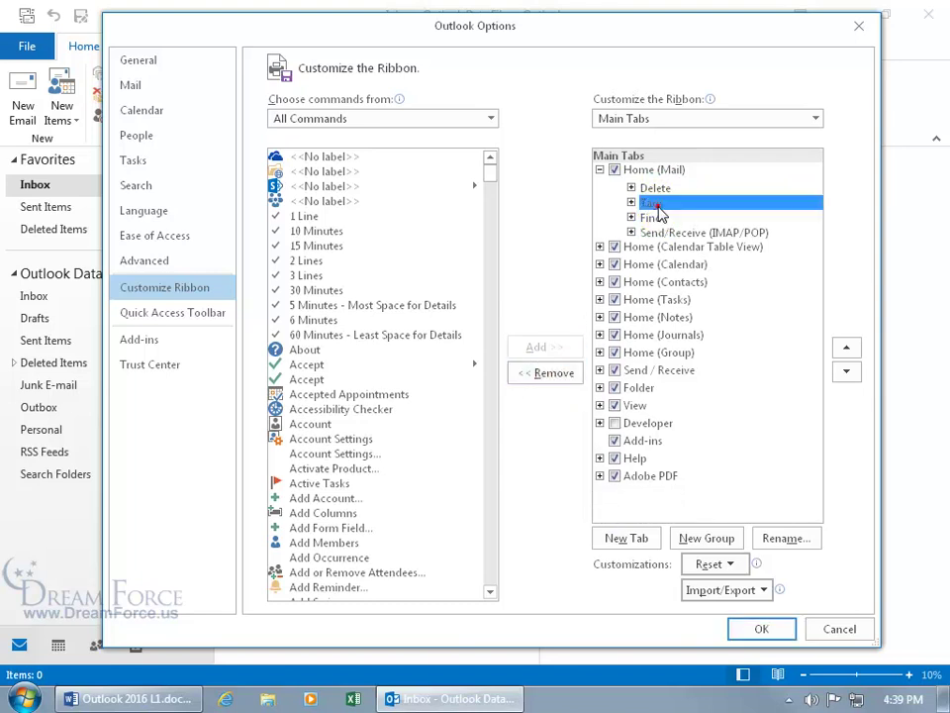
{"action": "left_click", "coordinate": [552, 373]}
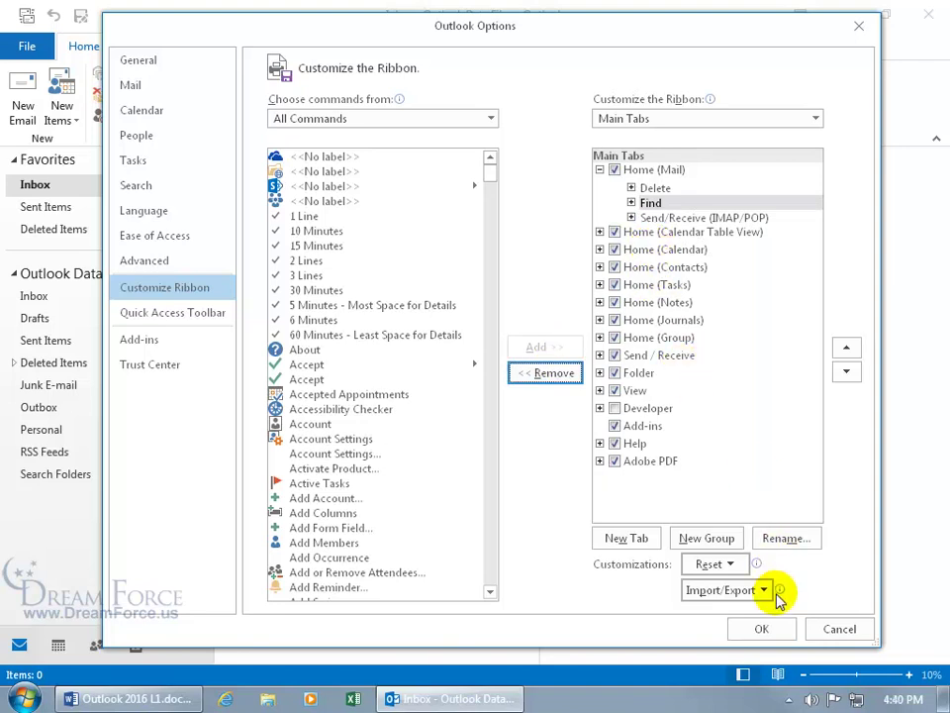
{"action": "left_click", "coordinate": [770, 627]}
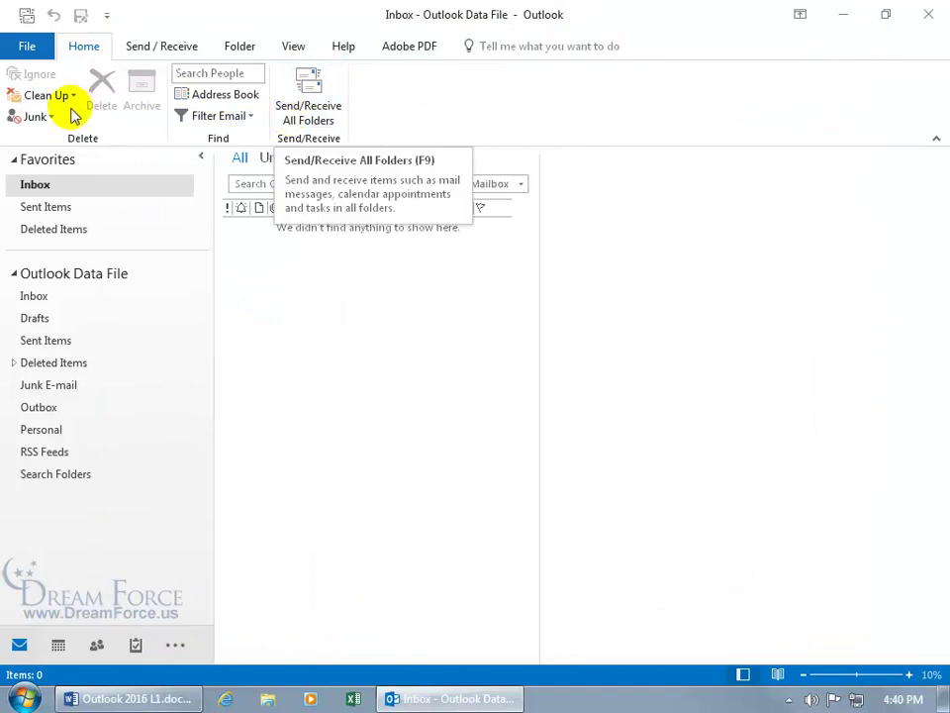
Step: Reopen the ribbon customization and reset only the Home (Mail) tab to its defaults, applying the change
{"action": "right_click", "coordinate": [120, 116]}
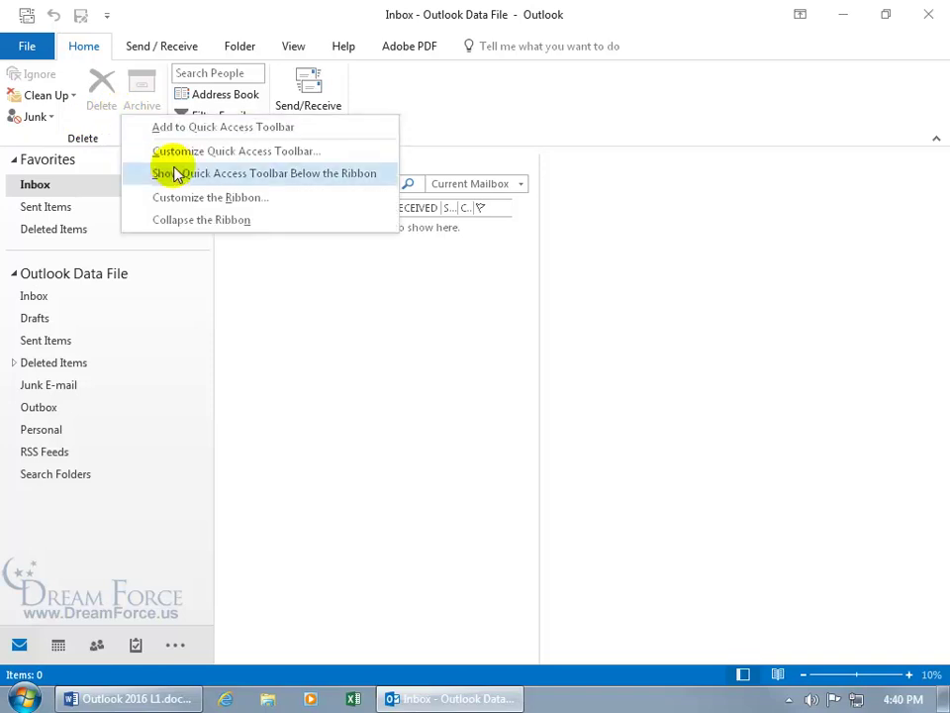
{"action": "left_click", "coordinate": [190, 198]}
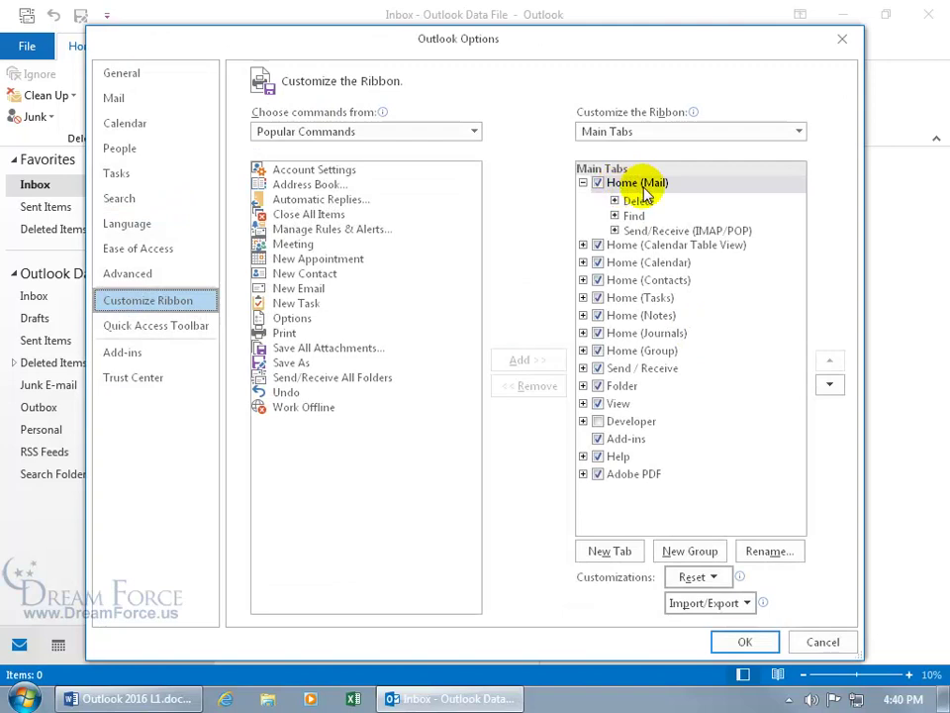
{"action": "left_click", "coordinate": [715, 577]}
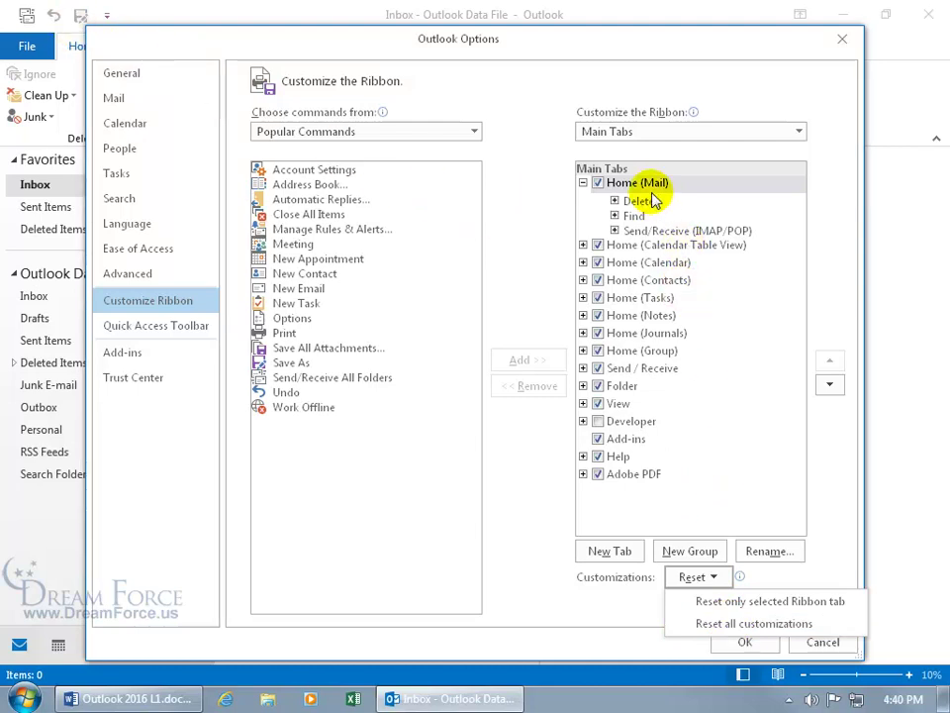
{"action": "left_click", "coordinate": [749, 601]}
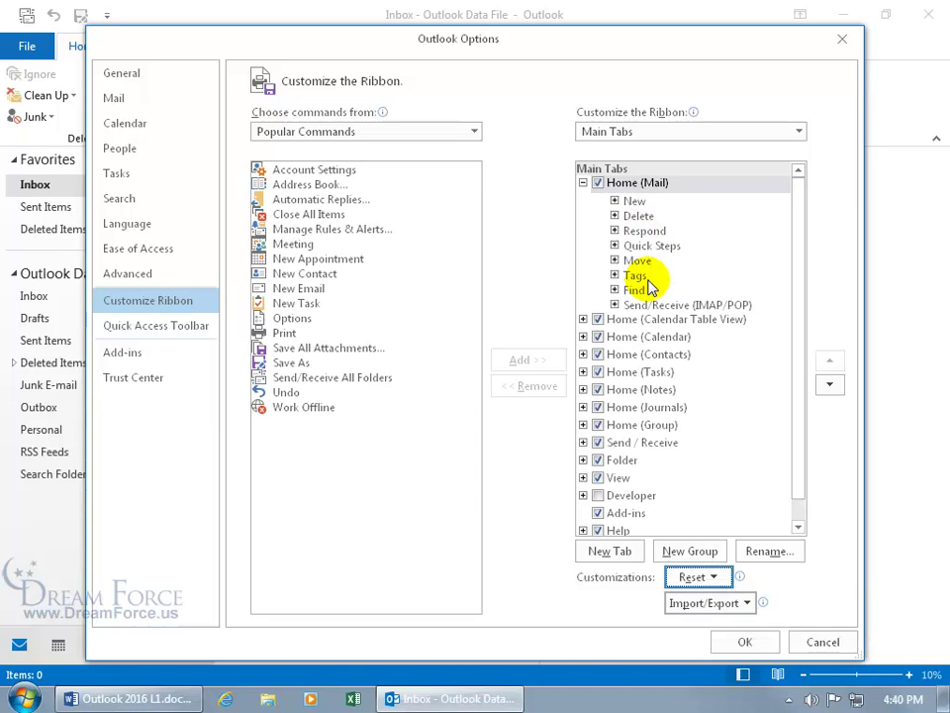
{"action": "left_click", "coordinate": [744, 641]}
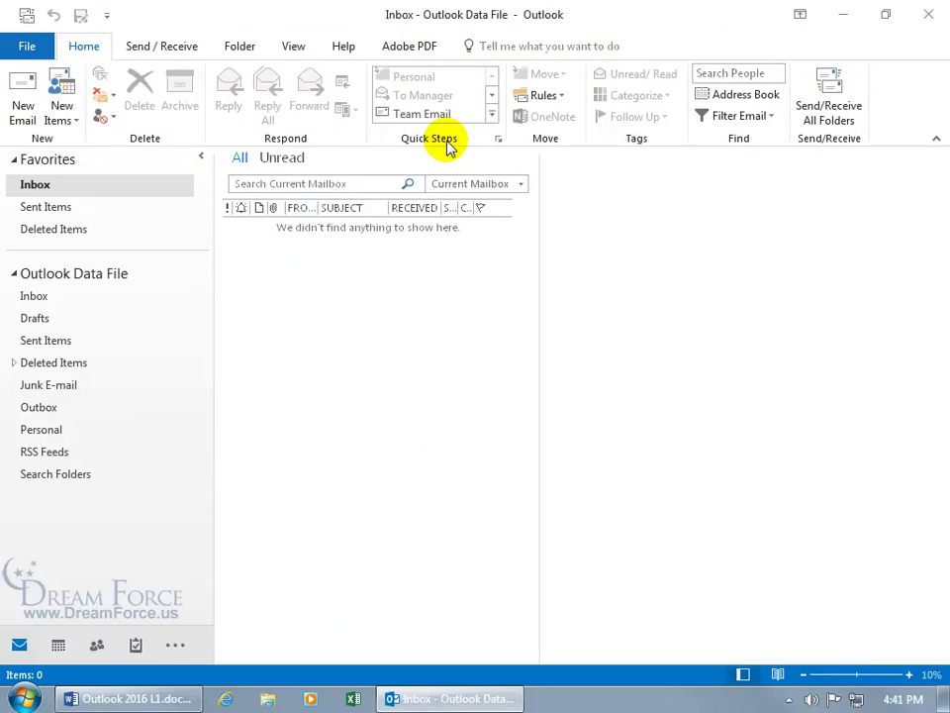
Step: Hide the Home (Mail) tab through the ribbon customization and apply the change
{"action": "right_click", "coordinate": [336, 127]}
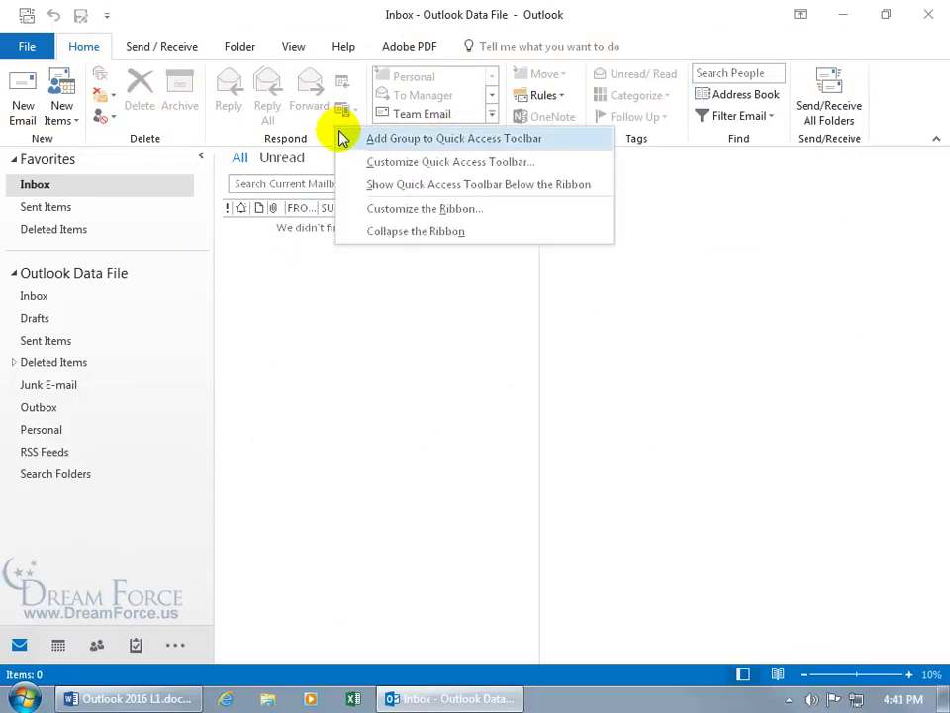
{"action": "left_click", "coordinate": [377, 207]}
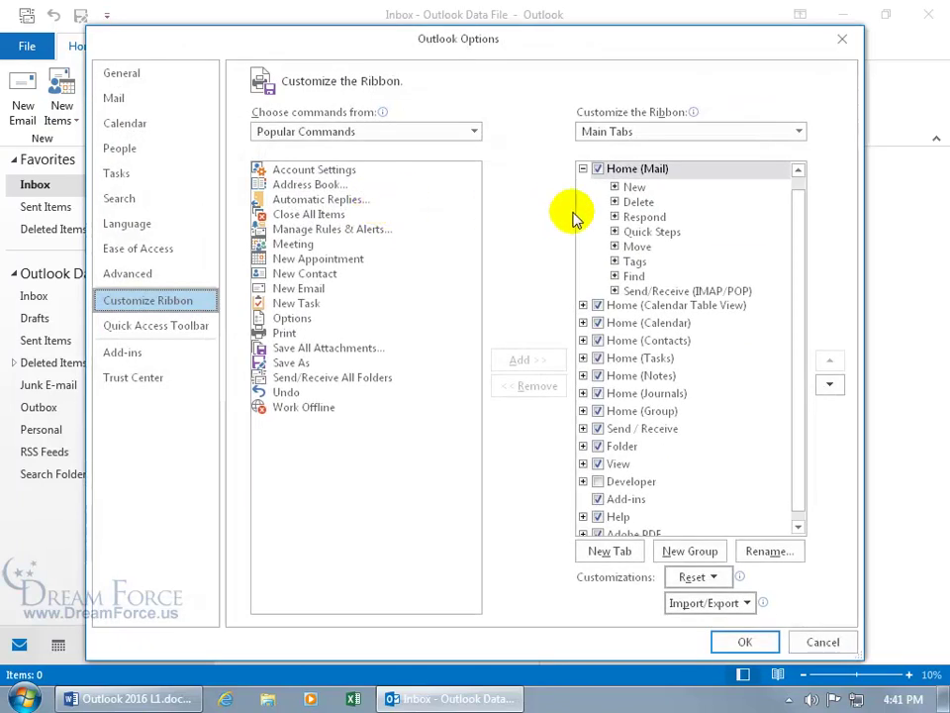
{"action": "left_click", "coordinate": [619, 170]}
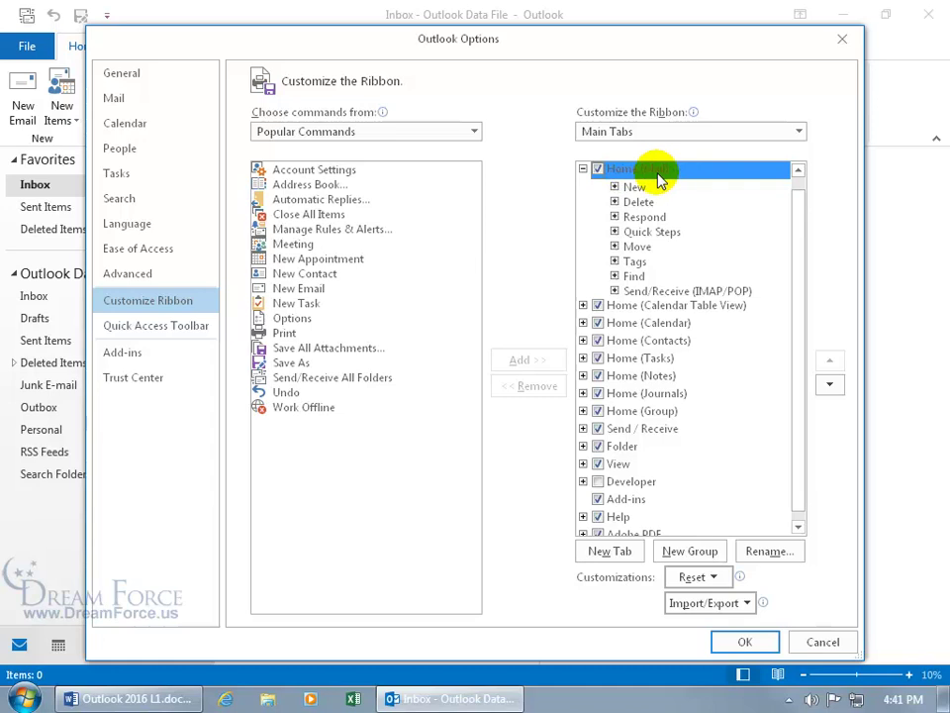
{"action": "left_click", "coordinate": [598, 170]}
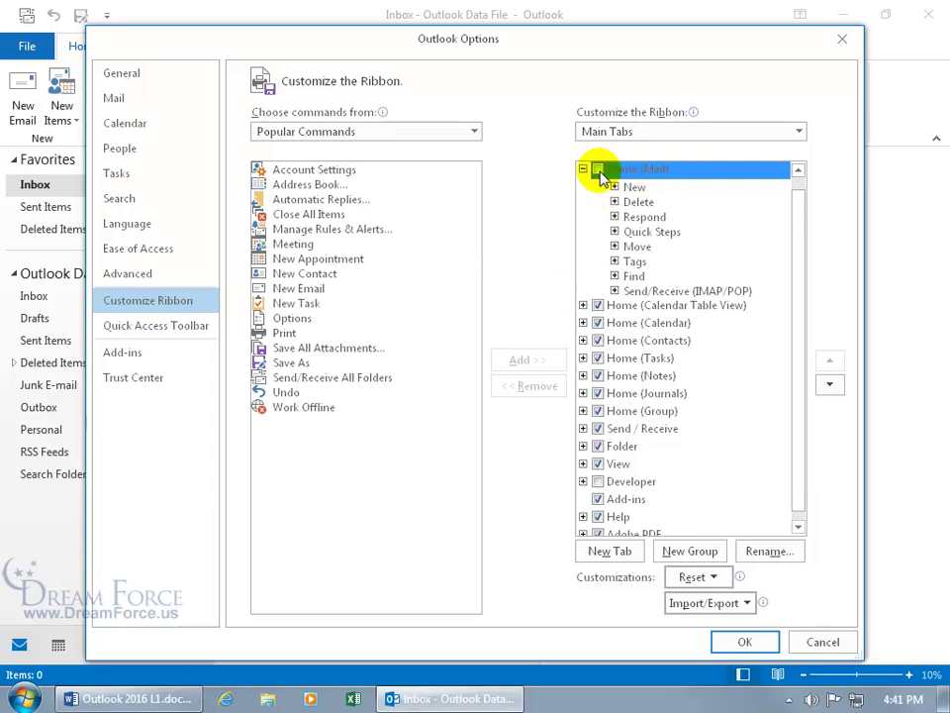
{"action": "left_click_drag", "start_coordinate": [475, 45], "coordinate": [517, 110]}
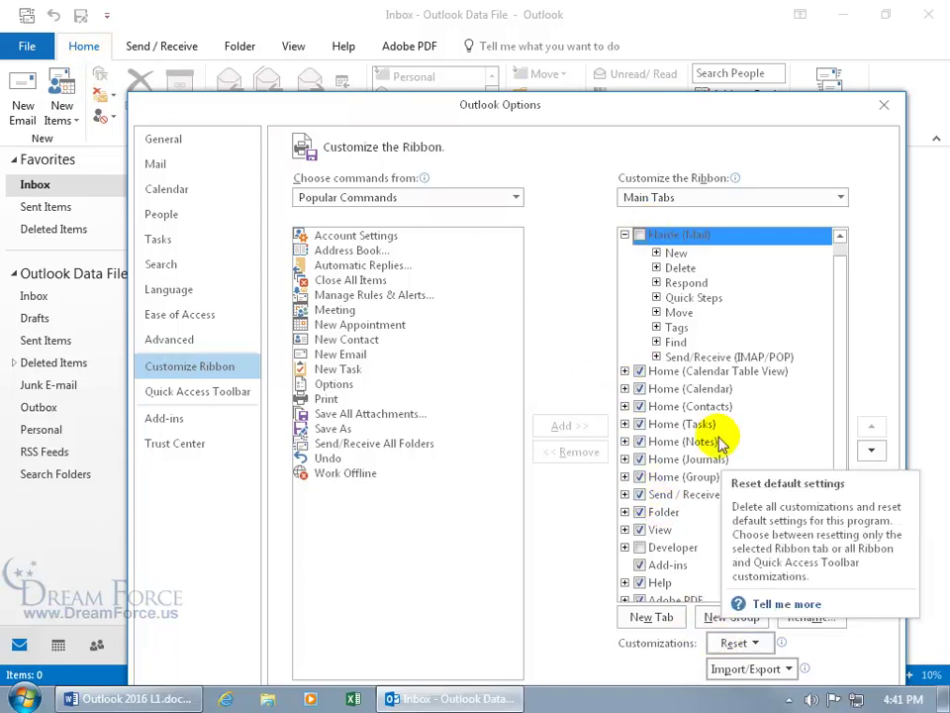
{"action": "left_click_drag", "start_coordinate": [688, 114], "coordinate": [677, 23]}
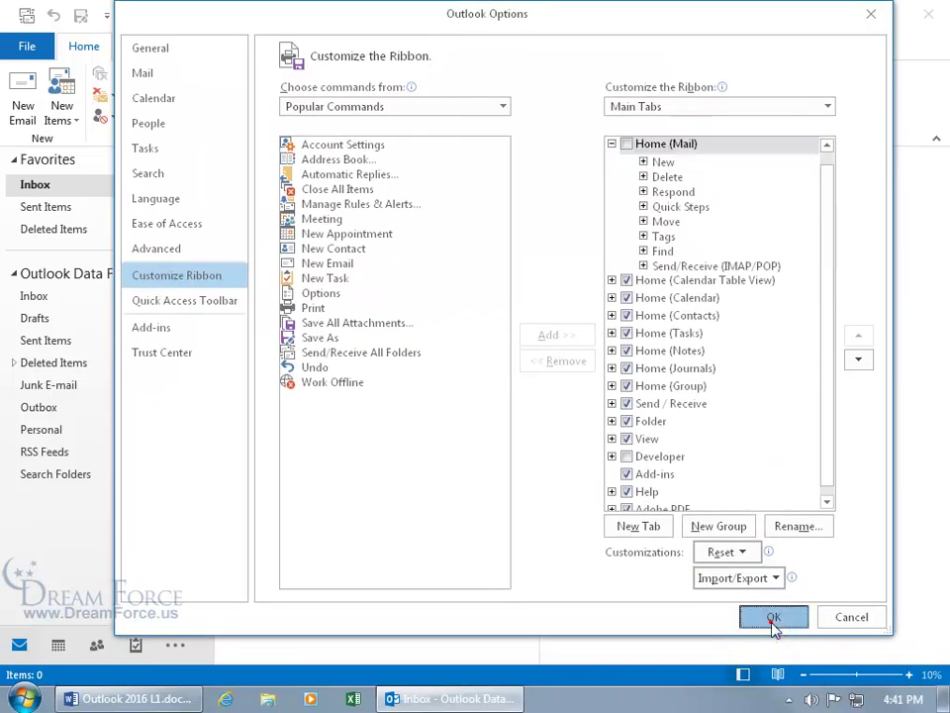
{"action": "left_click", "coordinate": [773, 618]}
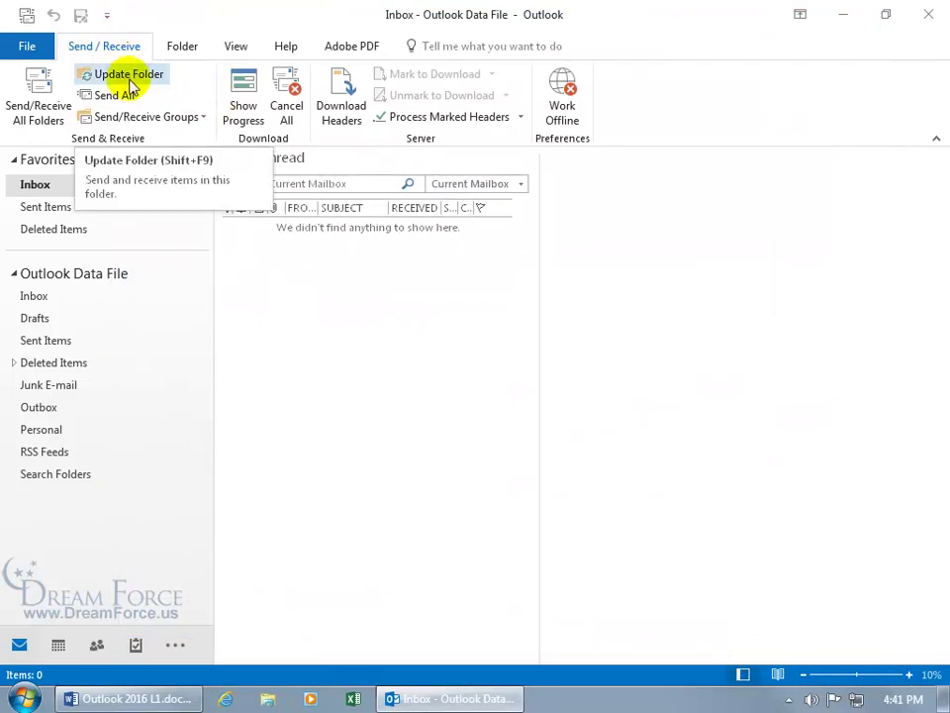
Step: Reopen the ribbon customization, enable the Home (Mail) tab again, and switch the Developer tab on and back off
{"action": "right_click", "coordinate": [161, 88]}
{"action": "left_click", "coordinate": [234, 168]}
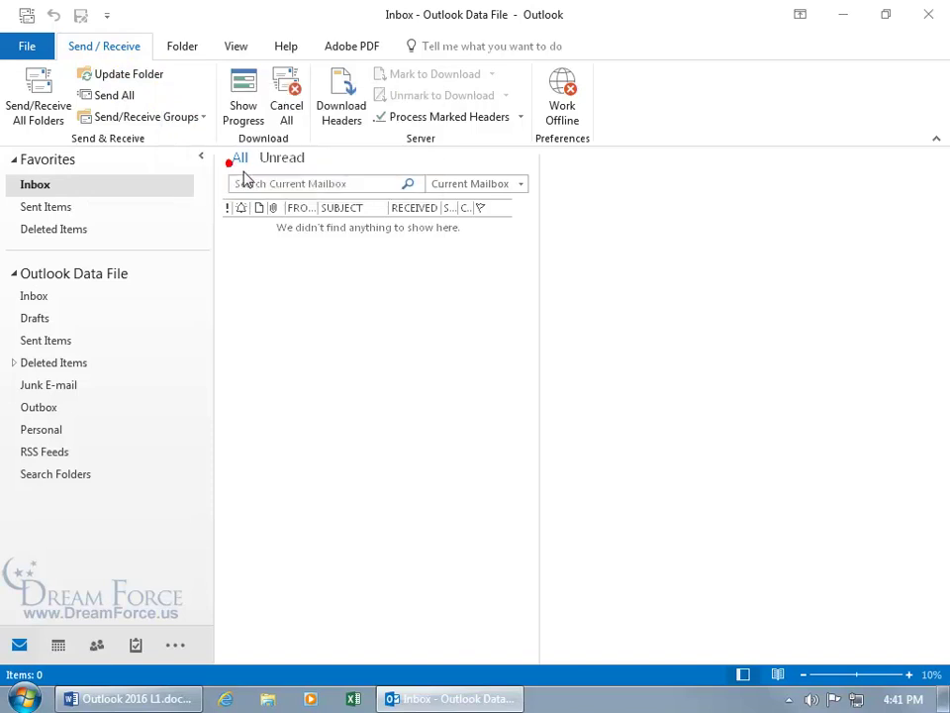
{"action": "left_click", "coordinate": [597, 183]}
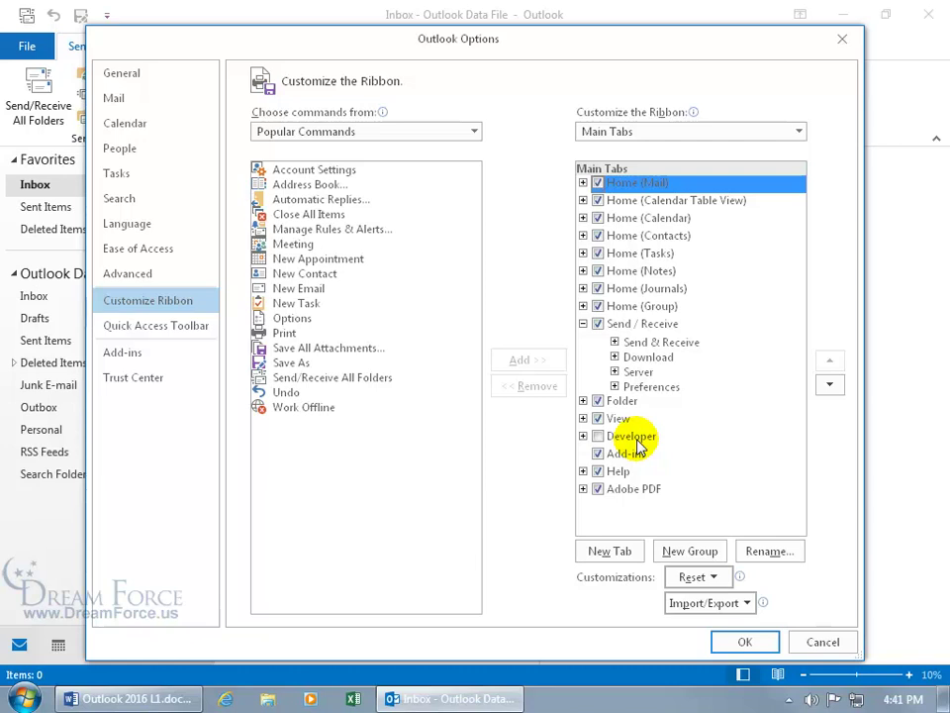
{"action": "left_click", "coordinate": [598, 436]}
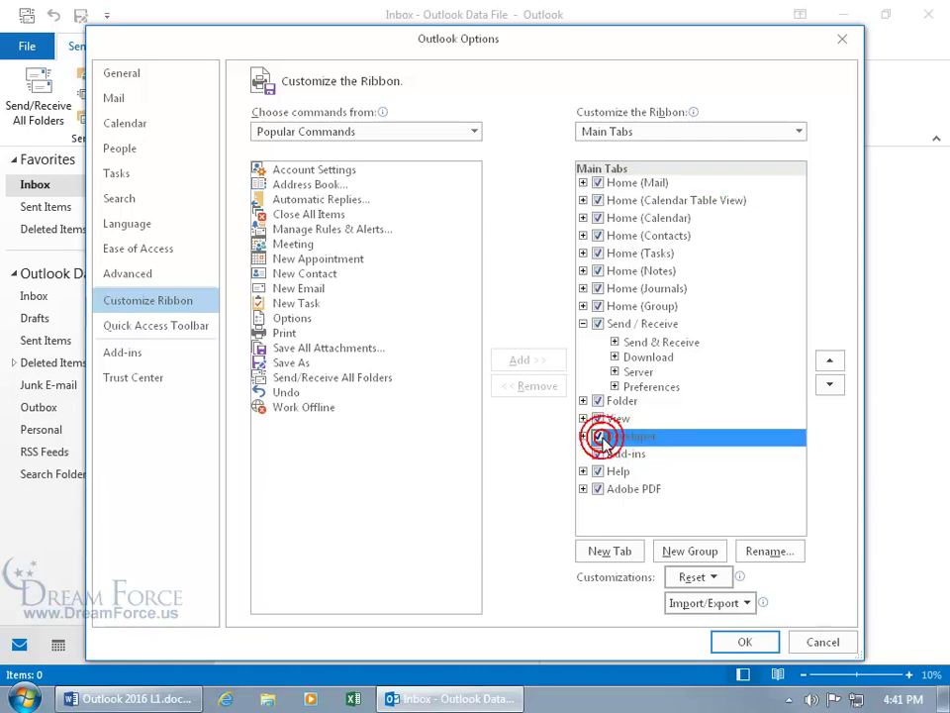
{"action": "left_click", "coordinate": [598, 437]}
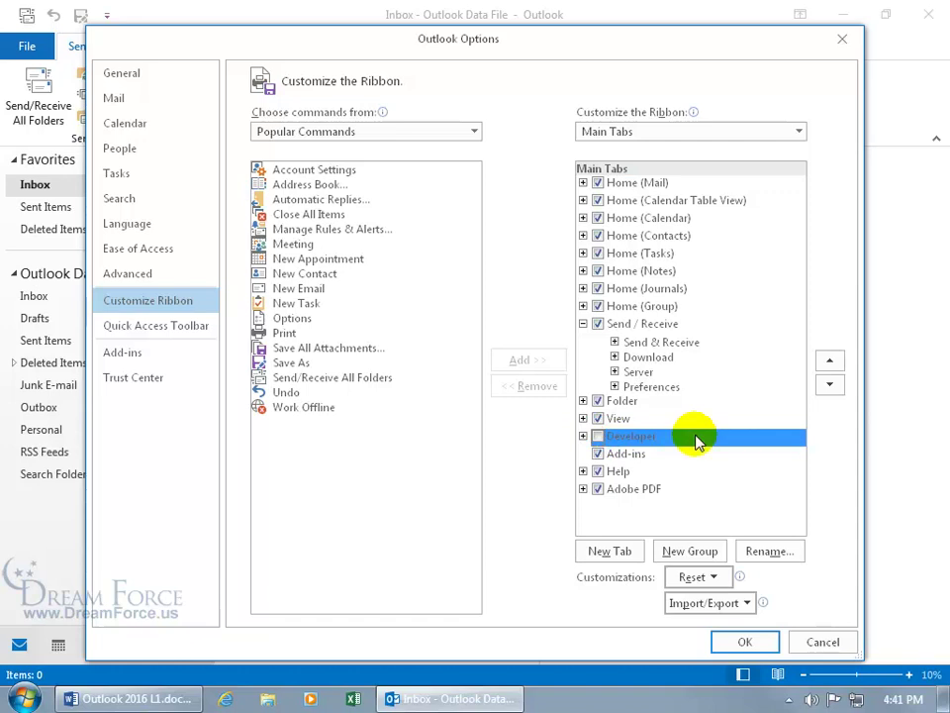
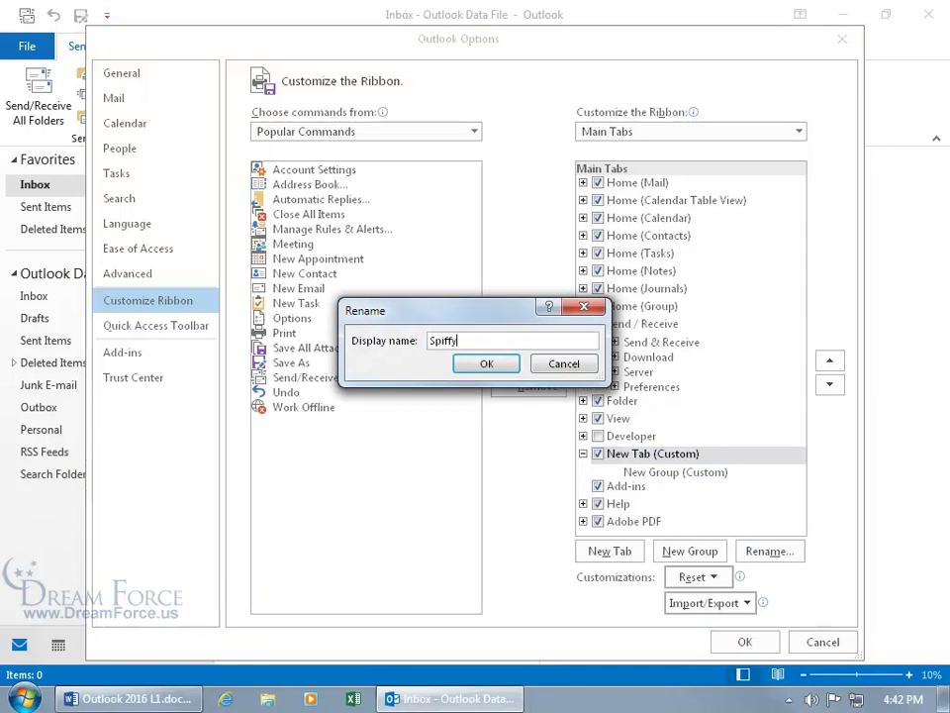
Step: Name the new custom tab Spiffy and rename its group Cut and Paste with the smiley face symbol
{"action": "left_click", "coordinate": [486, 364]}
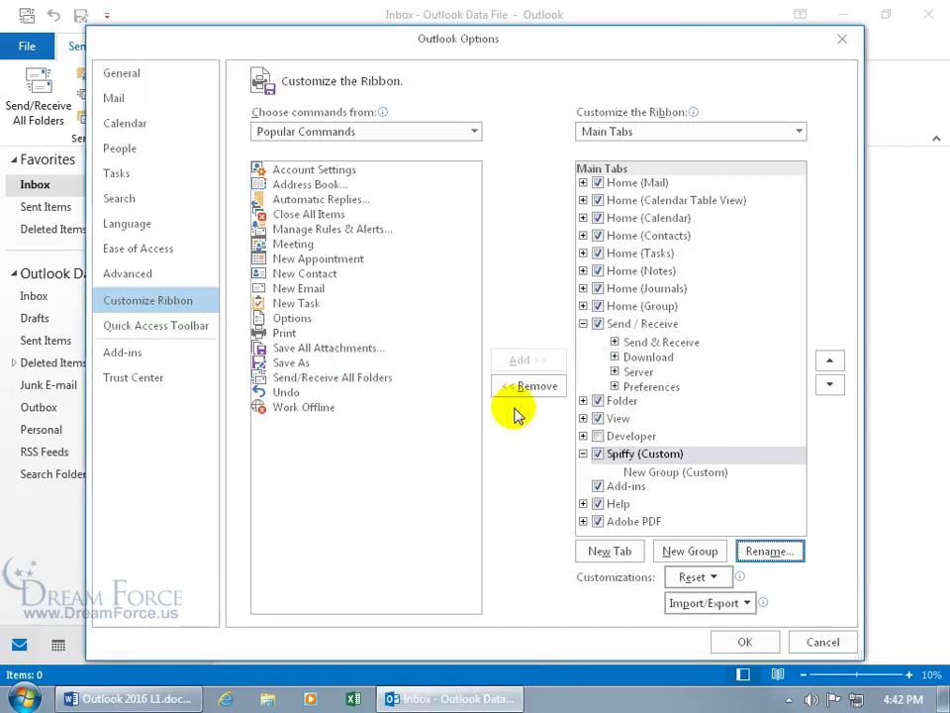
{"action": "left_click", "coordinate": [648, 473]}
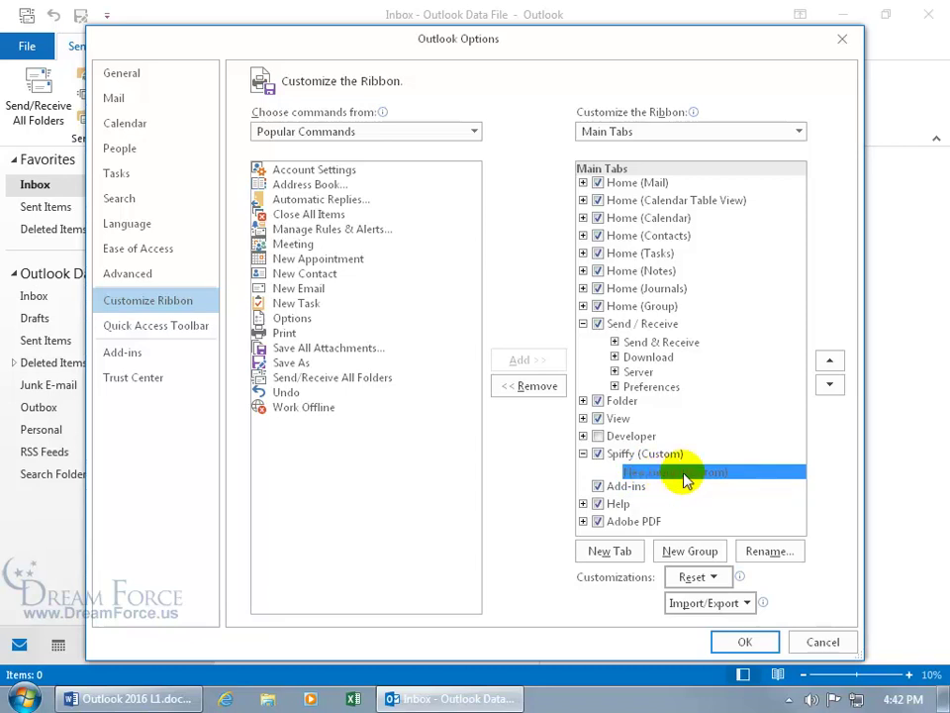
{"action": "left_click", "coordinate": [772, 547]}
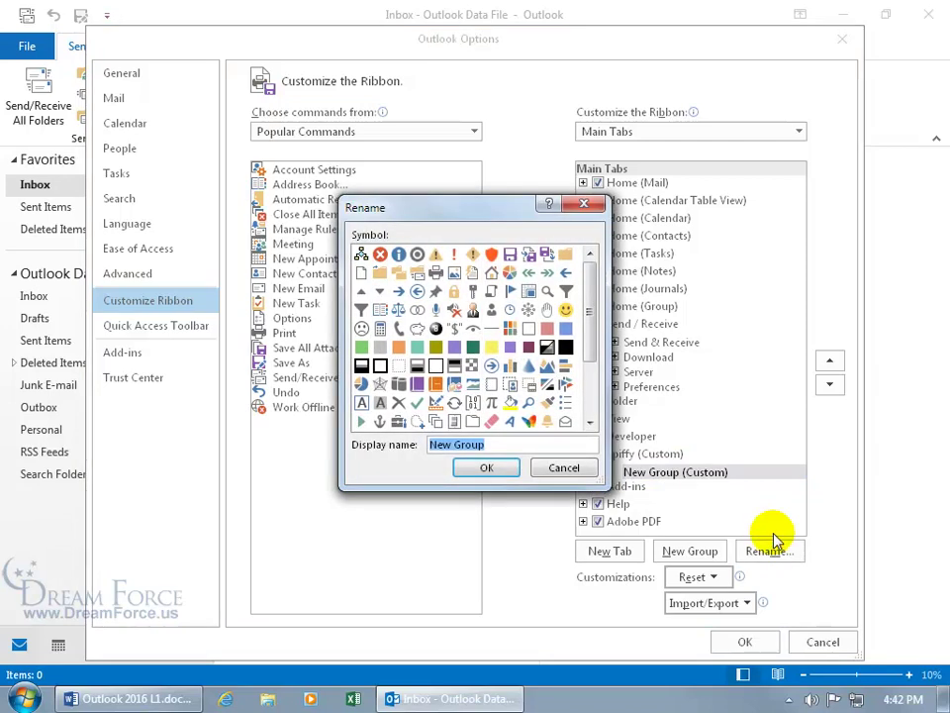
{"action": "type", "text": "Cut and Paste"}
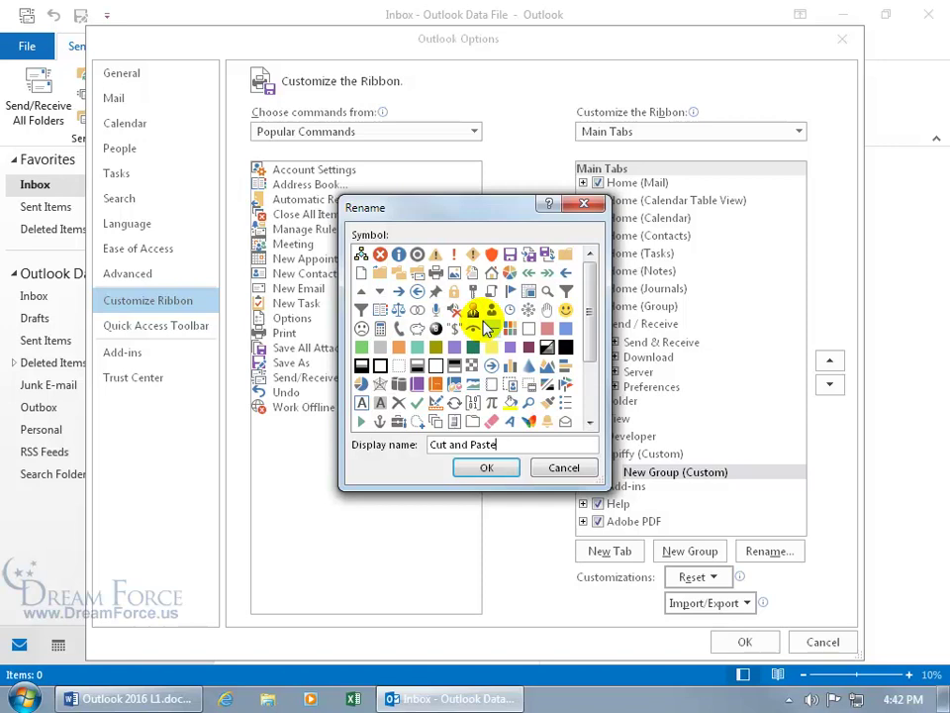
{"action": "scroll", "coordinate": [568, 312], "scroll_direction": "down", "scroll_amount": 3}
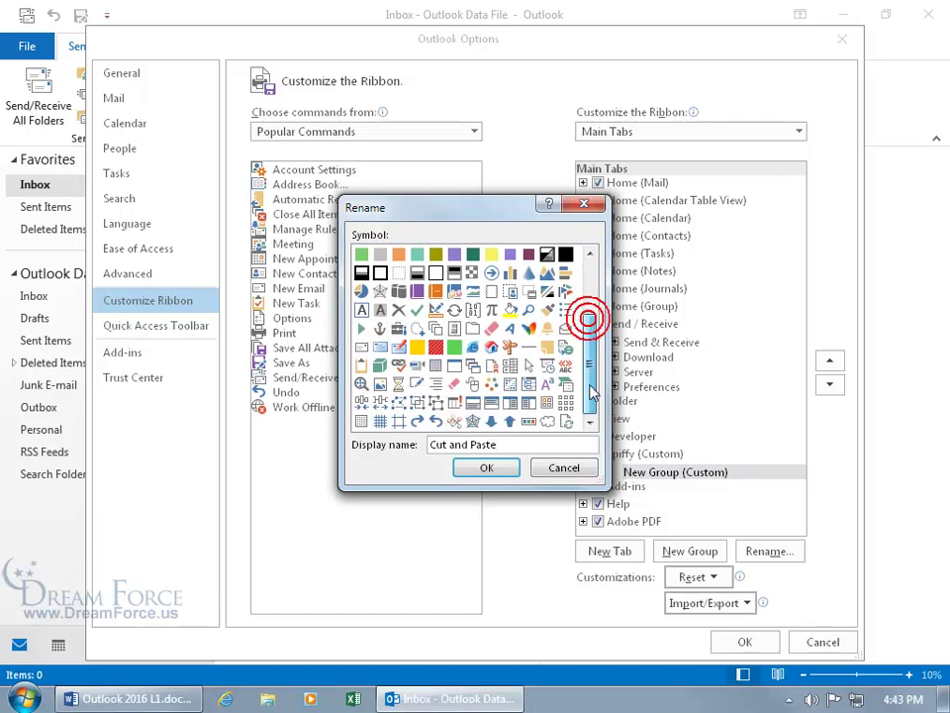
{"action": "scroll", "coordinate": [590, 398], "scroll_direction": "up", "scroll_amount": 4}
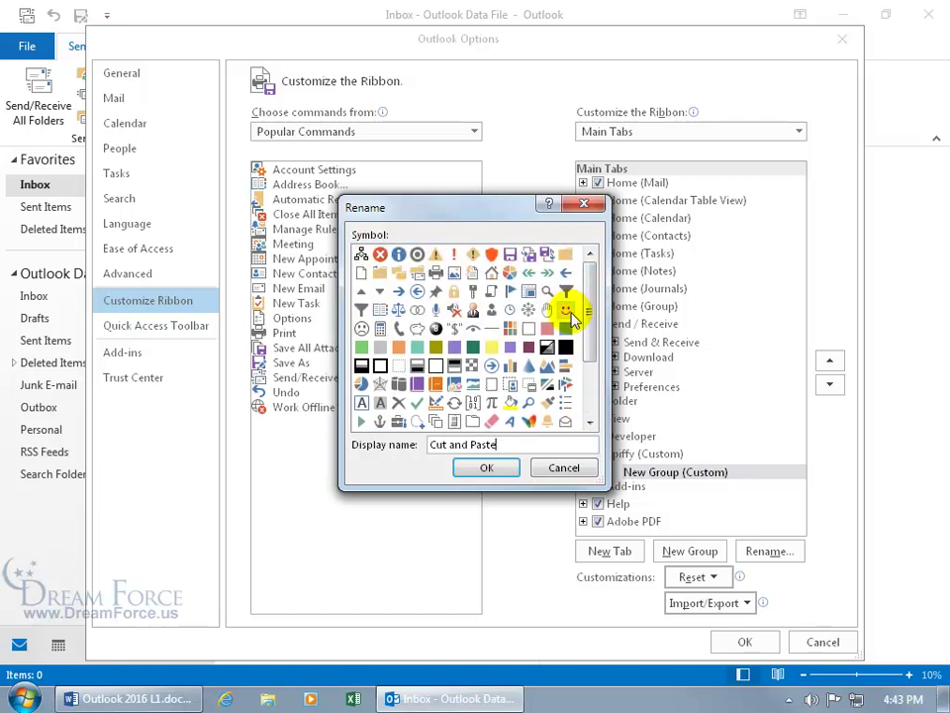
{"action": "left_click", "coordinate": [571, 316]}
{"action": "left_click", "coordinate": [490, 470]}
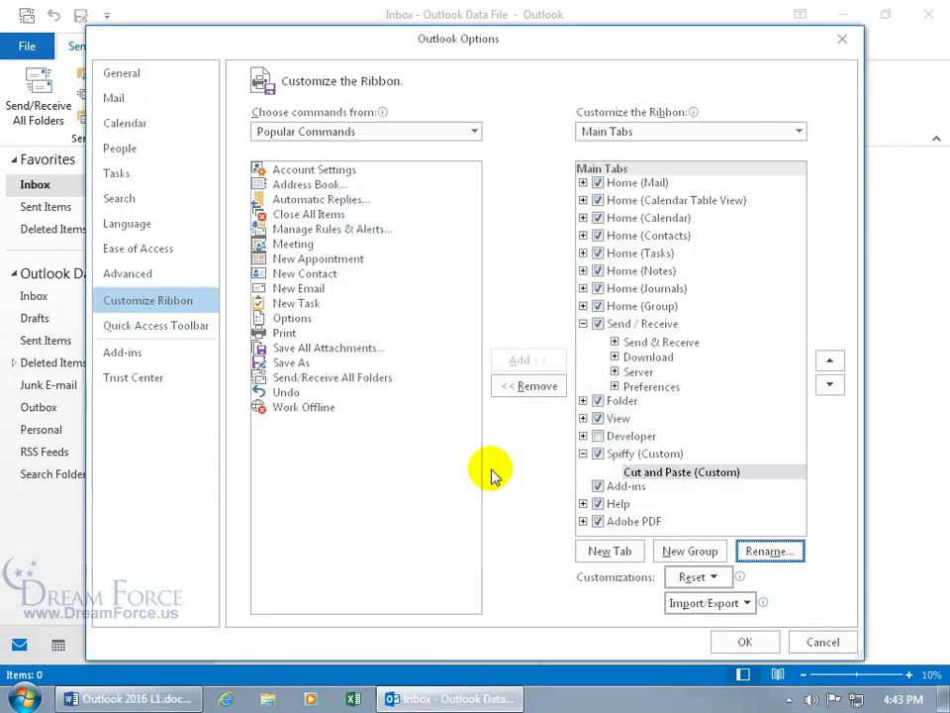
Step: List all commands as the source and add the Copy command to the Cut and Paste group of the Spiffy tab
{"action": "left_click", "coordinate": [646, 476]}
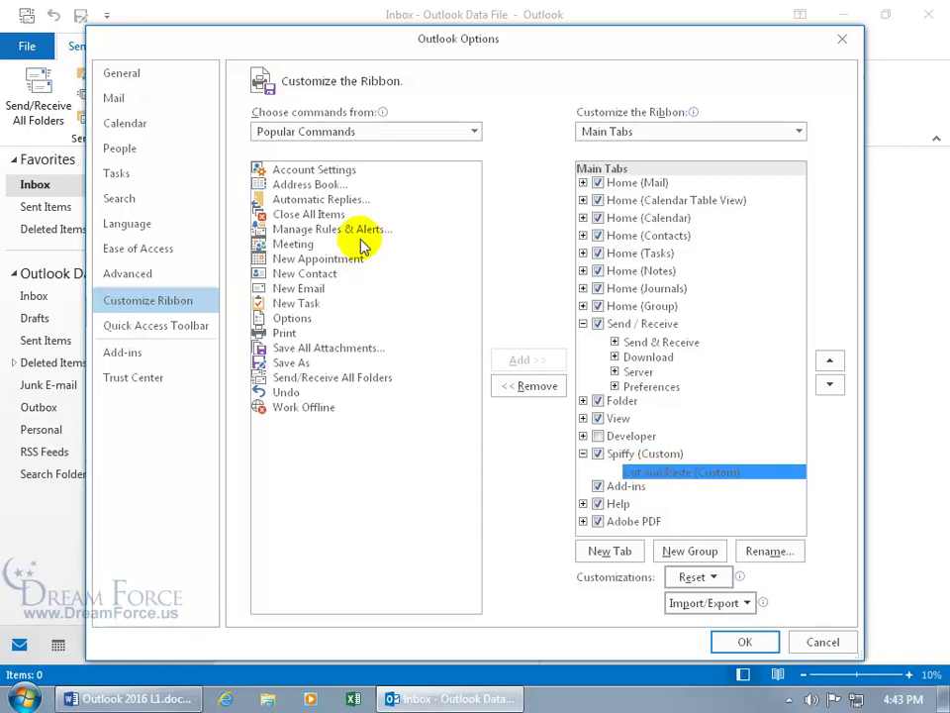
{"action": "left_click", "coordinate": [474, 132]}
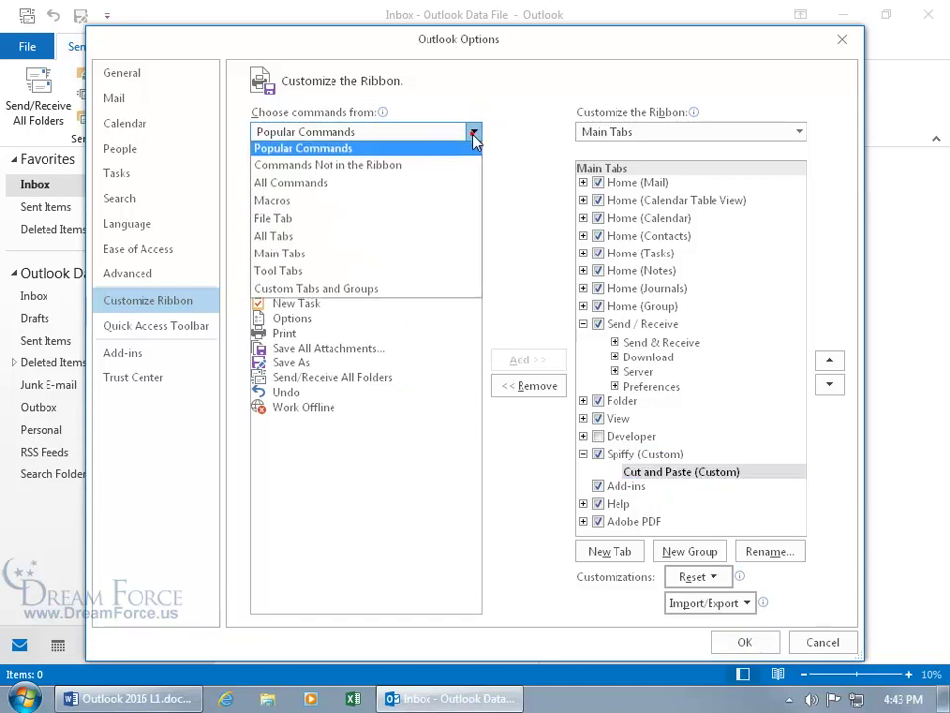
{"action": "left_click", "coordinate": [401, 188]}
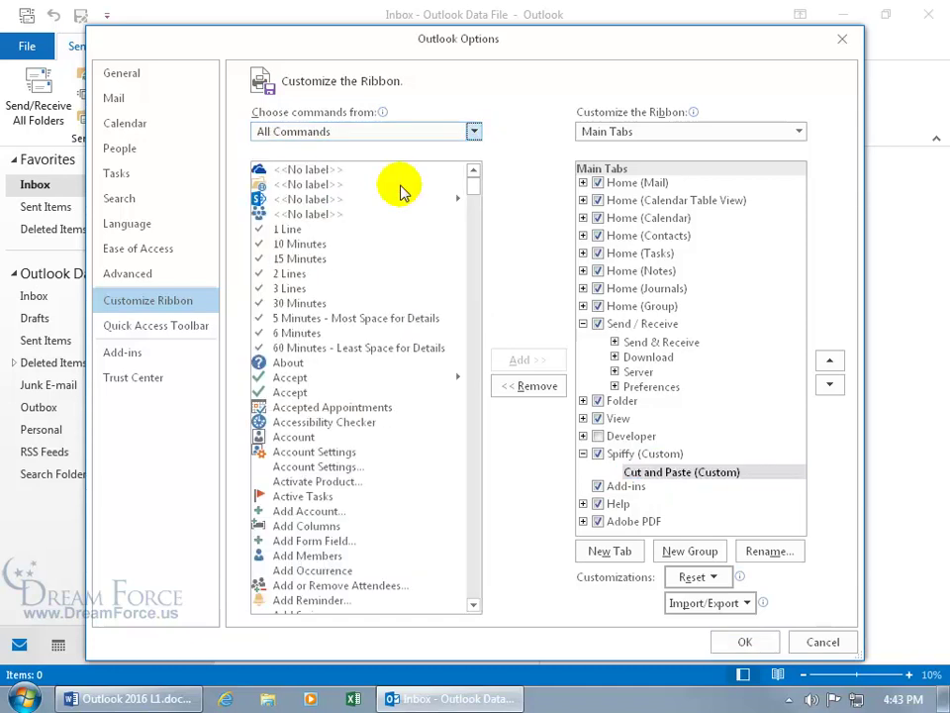
{"action": "left_click_drag", "start_coordinate": [473, 188], "coordinate": [471, 269]}
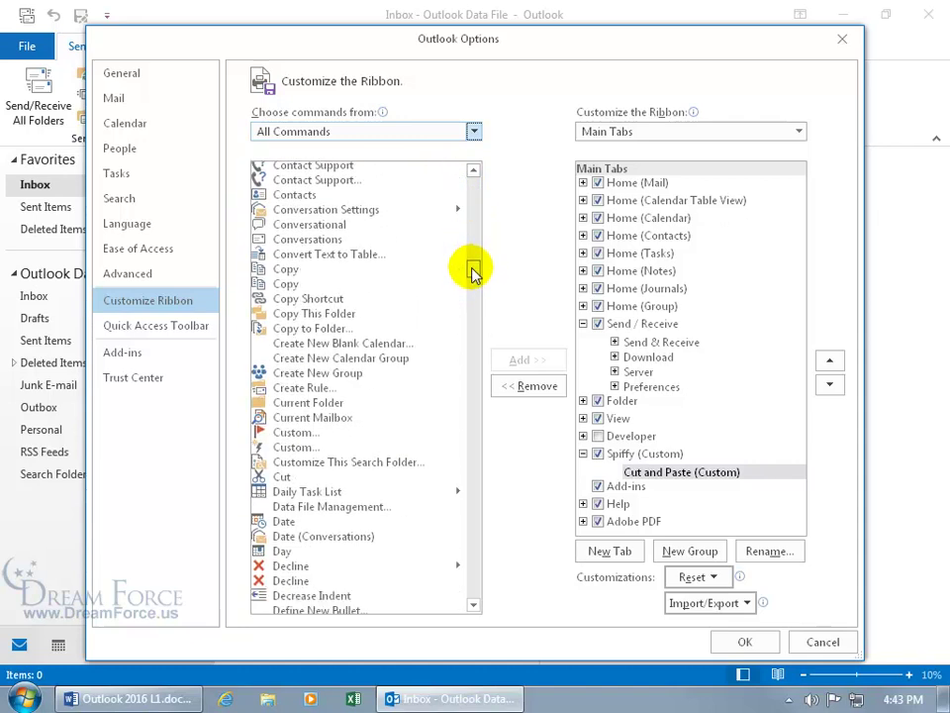
{"action": "left_click", "coordinate": [287, 269]}
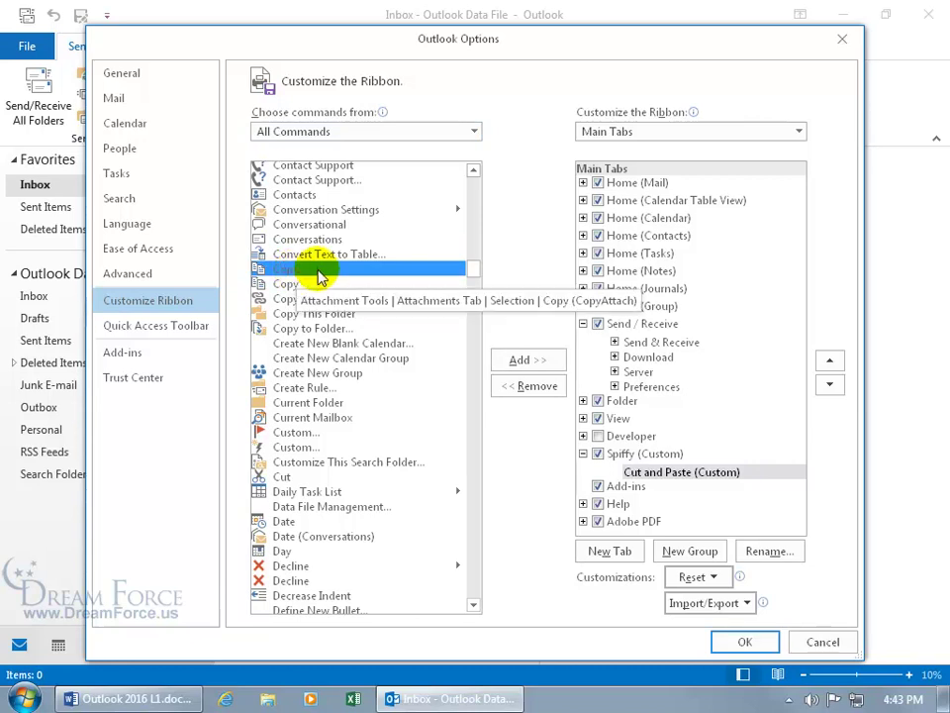
{"action": "left_click", "coordinate": [622, 472]}
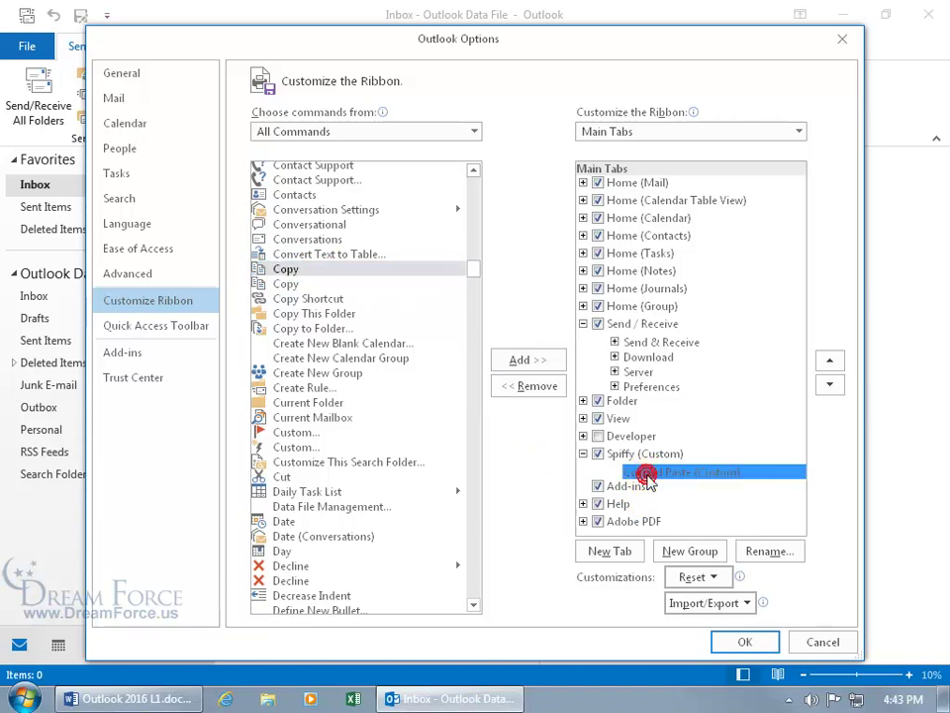
{"action": "left_click", "coordinate": [535, 360]}
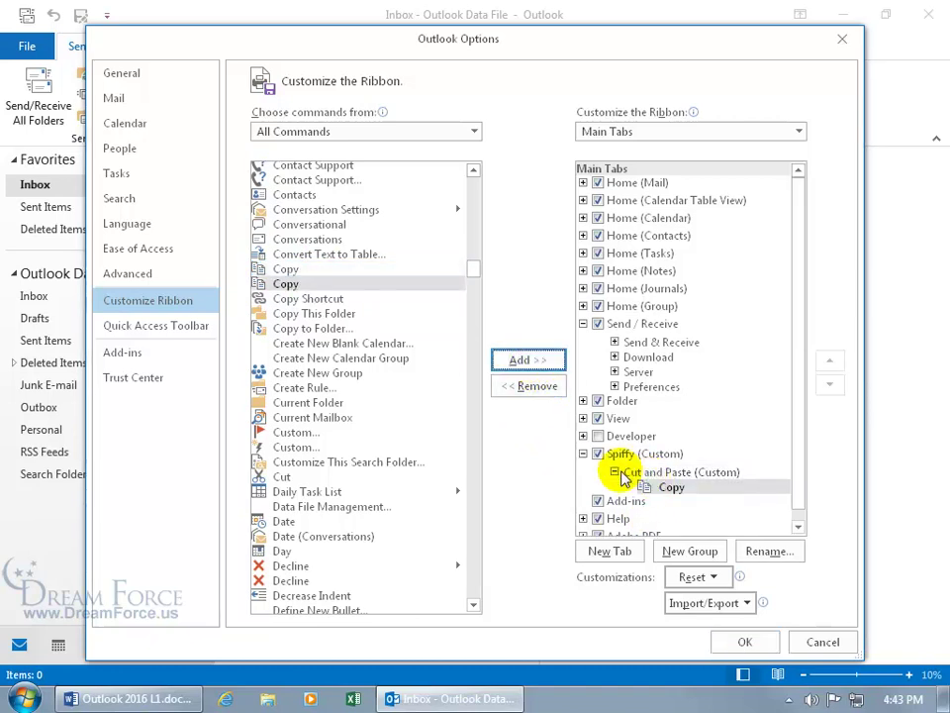
Step: Add the Cut command to the Cut and Paste group and remove it again
{"action": "left_click", "coordinate": [281, 477]}
{"action": "left_click", "coordinate": [521, 362]}
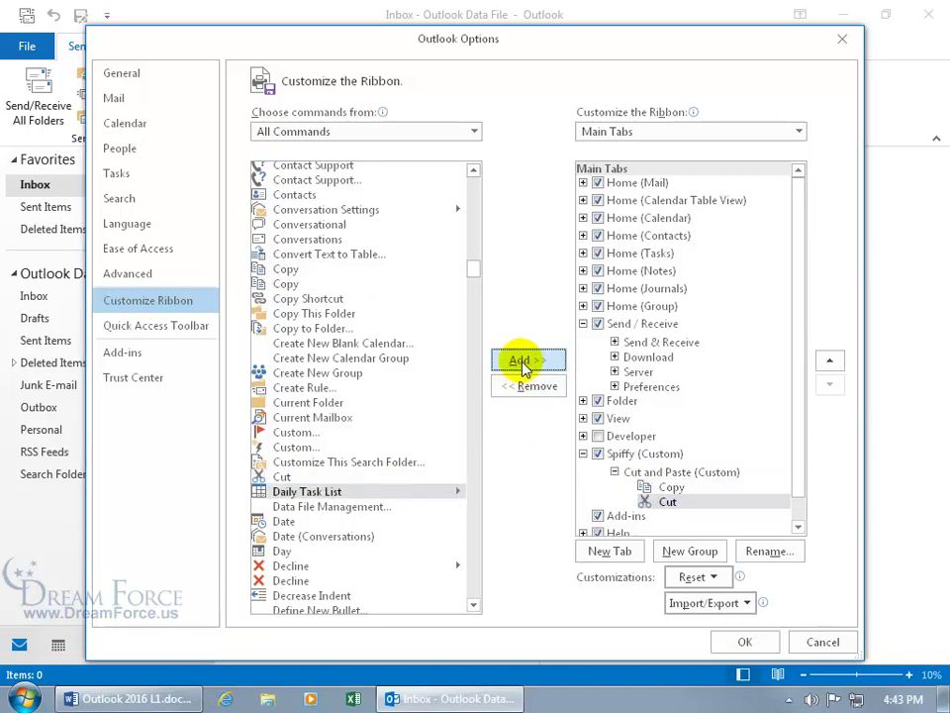
{"action": "left_click", "coordinate": [665, 503]}
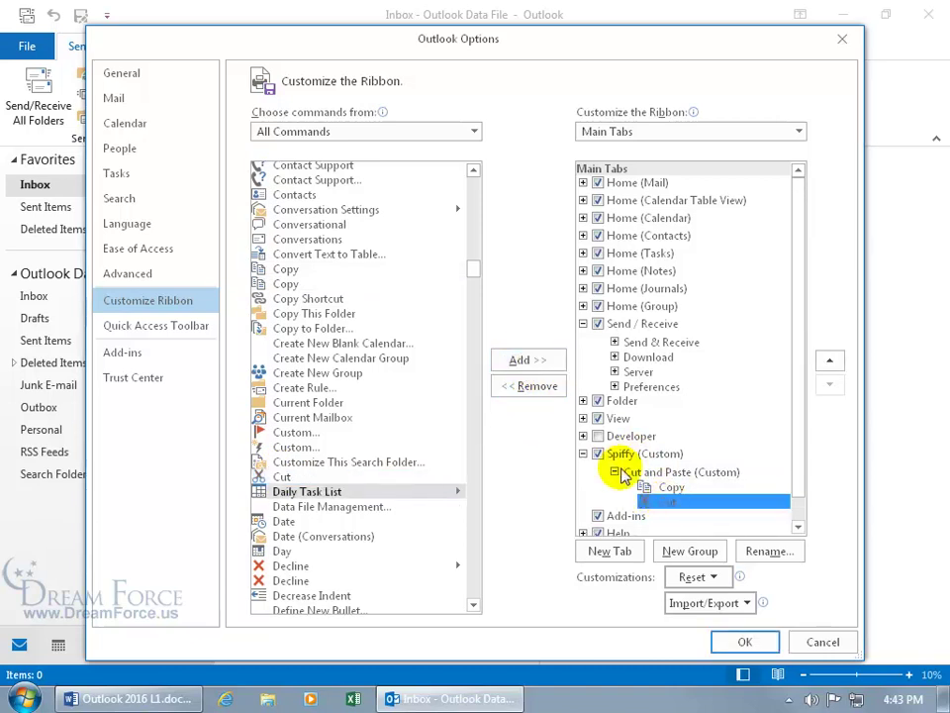
{"action": "left_click", "coordinate": [539, 386]}
Step: Add the Cut and Paste commands below Copy in the Cut and Paste group
{"action": "left_click", "coordinate": [286, 477]}
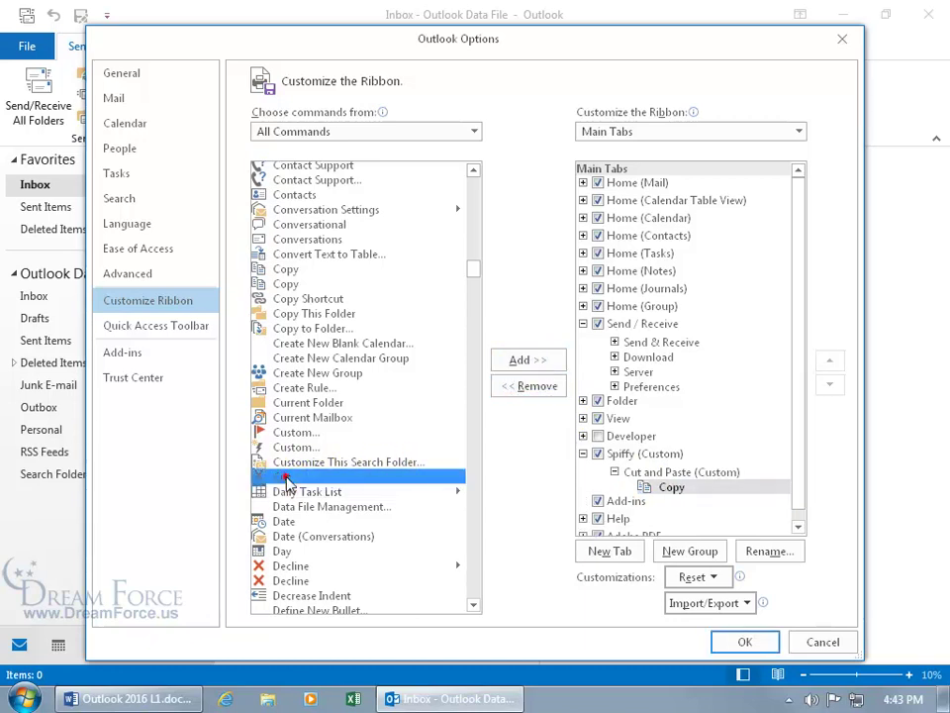
{"action": "left_click", "coordinate": [518, 361]}
{"action": "left_click_drag", "start_coordinate": [473, 267], "coordinate": [469, 477]}
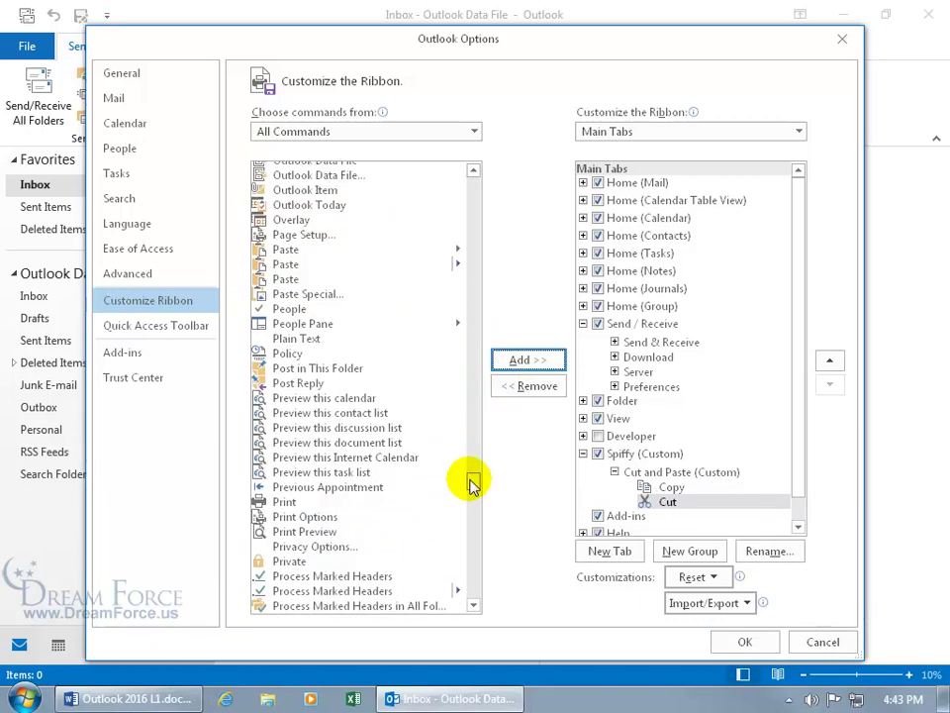
{"action": "left_click", "coordinate": [283, 280]}
{"action": "left_click", "coordinate": [516, 360]}
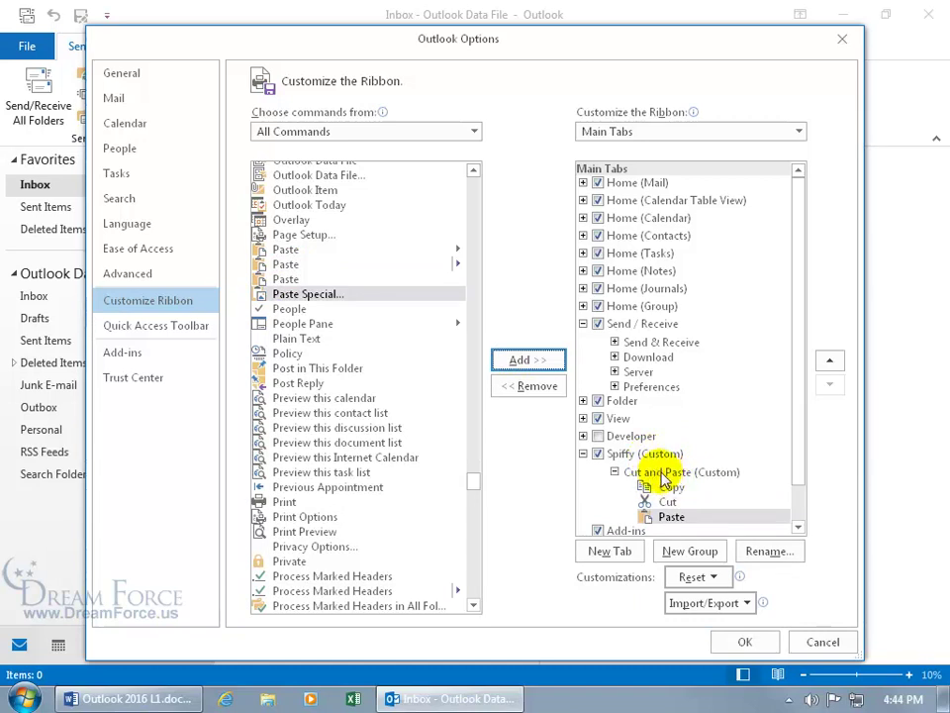
Step: Add a second group to the Spiffy tab and rename it Spiffy2 with the paintbrush symbol
{"action": "left_click", "coordinate": [697, 550]}
{"action": "scroll", "coordinate": [797, 446], "scroll_direction": "down", "scroll_amount": 1}
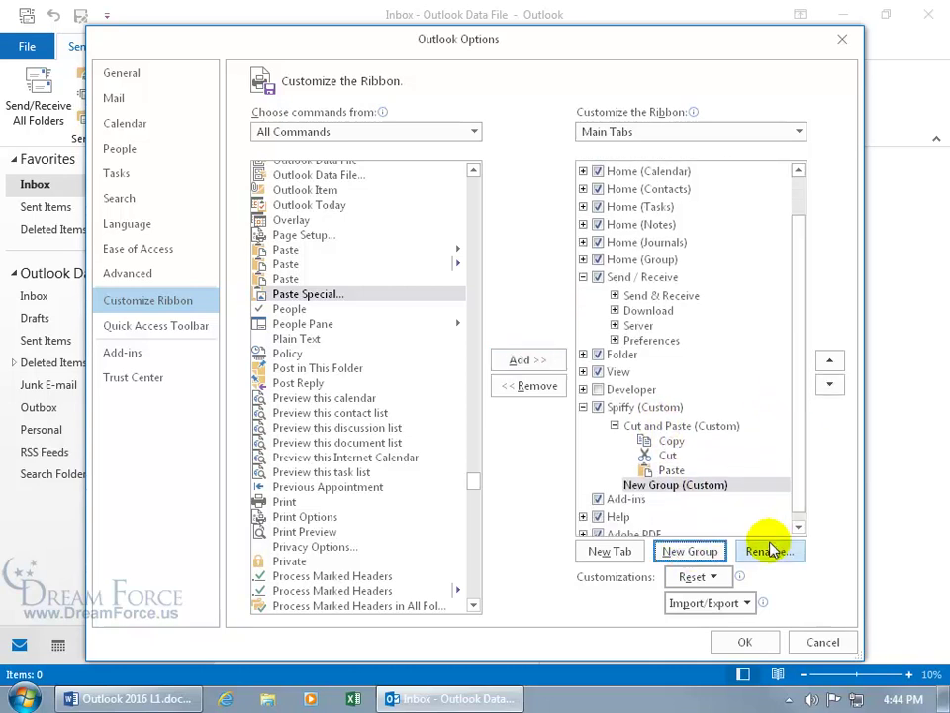
{"action": "left_click", "coordinate": [770, 550]}
{"action": "type", "text": "Spiffy2"}
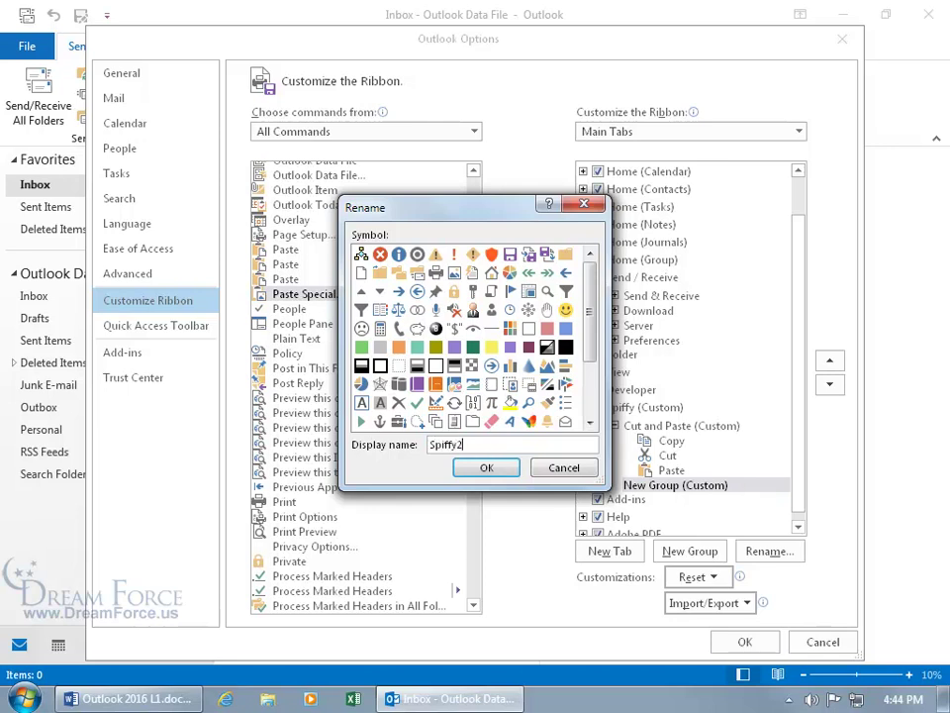
{"action": "left_click", "coordinate": [548, 402]}
{"action": "left_click", "coordinate": [485, 467]}
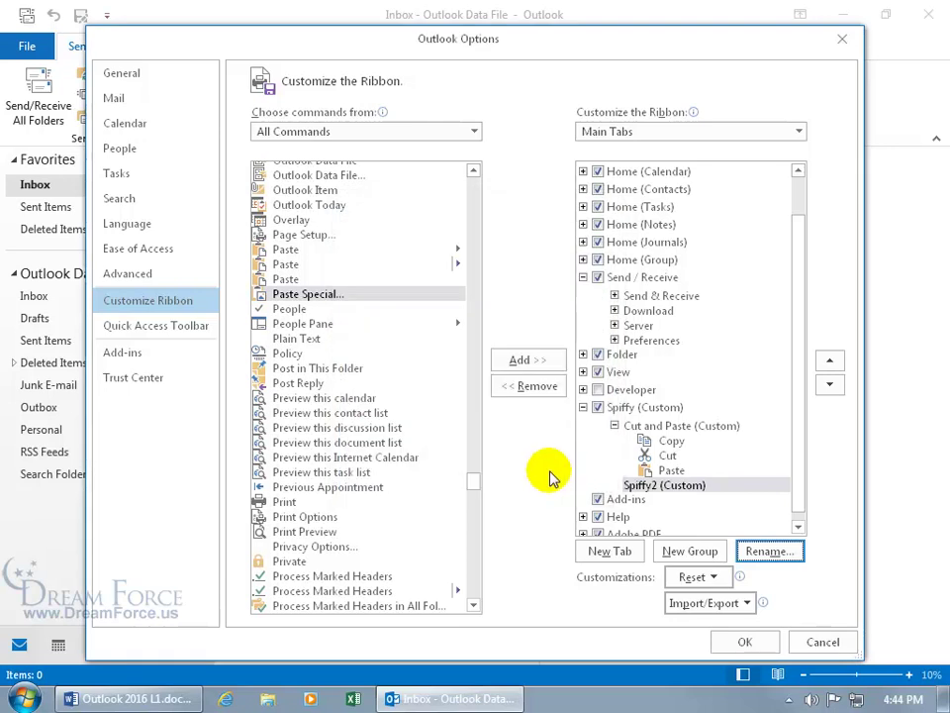
Step: Add the Post in This Folder and Preview this calendar commands to the Spiffy2 group
{"action": "left_click", "coordinate": [305, 368]}
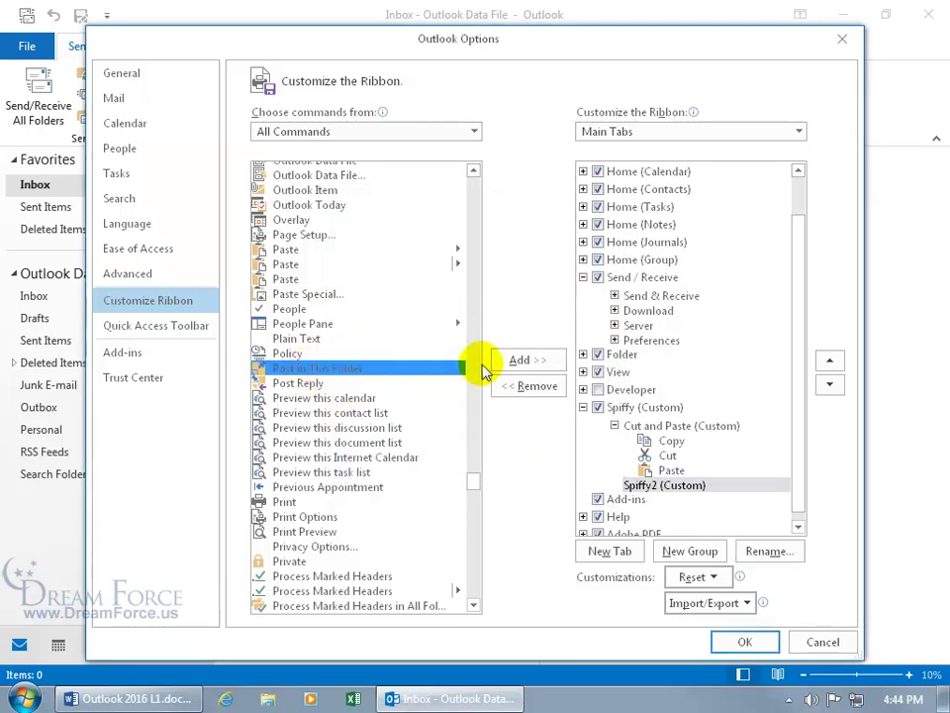
{"action": "left_click", "coordinate": [513, 362]}
{"action": "left_click", "coordinate": [361, 398]}
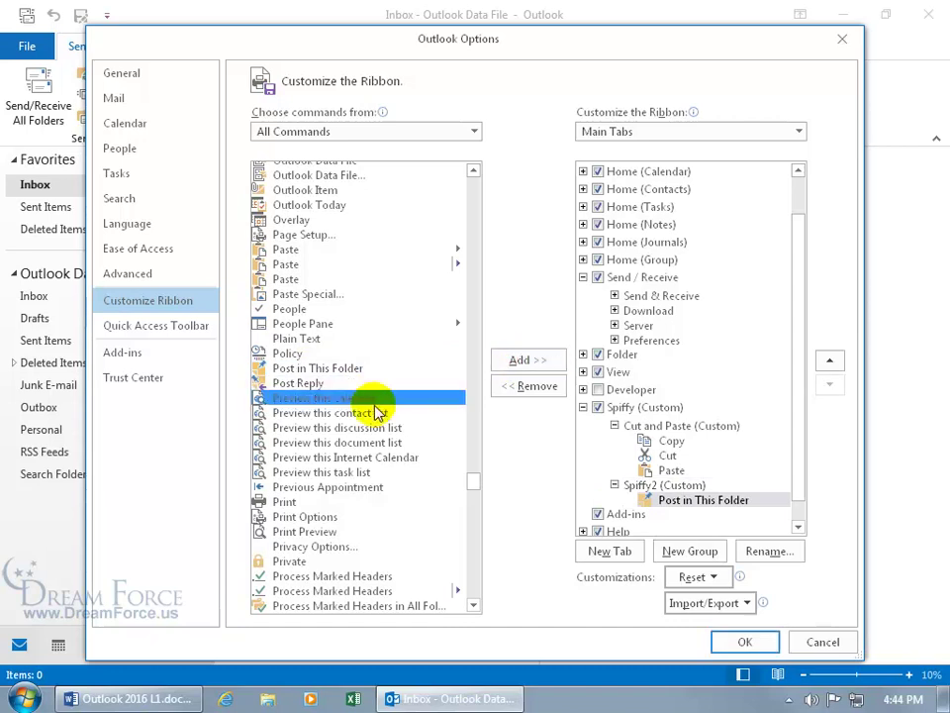
{"action": "left_click", "coordinate": [507, 362]}
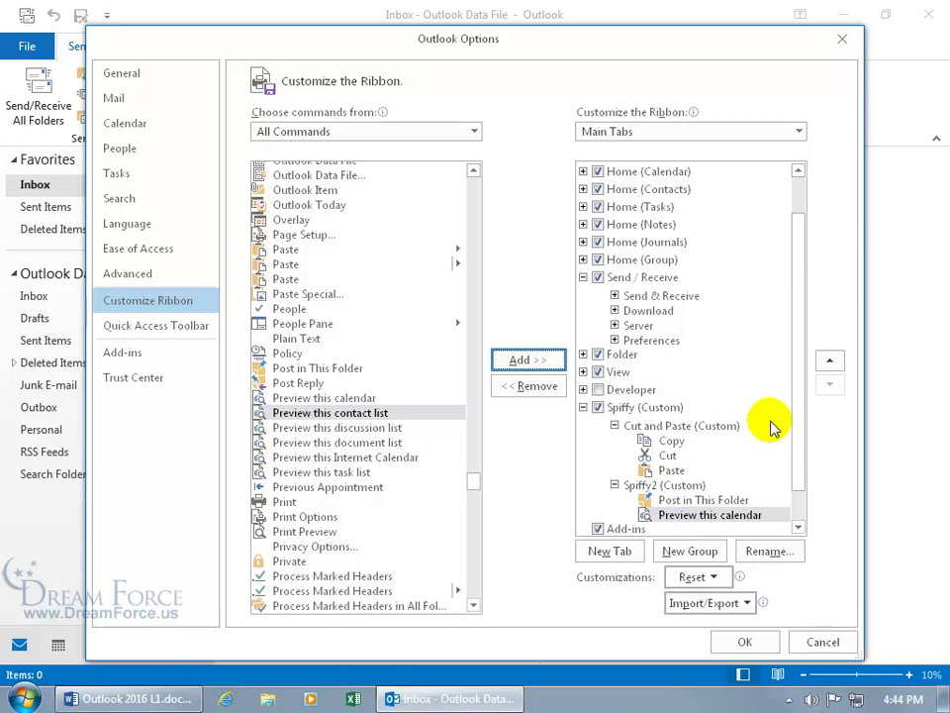
Step: Create a new group in the Home (Mail) tab and name it Special K
{"action": "left_click_drag", "start_coordinate": [798, 428], "coordinate": [789, 339]}
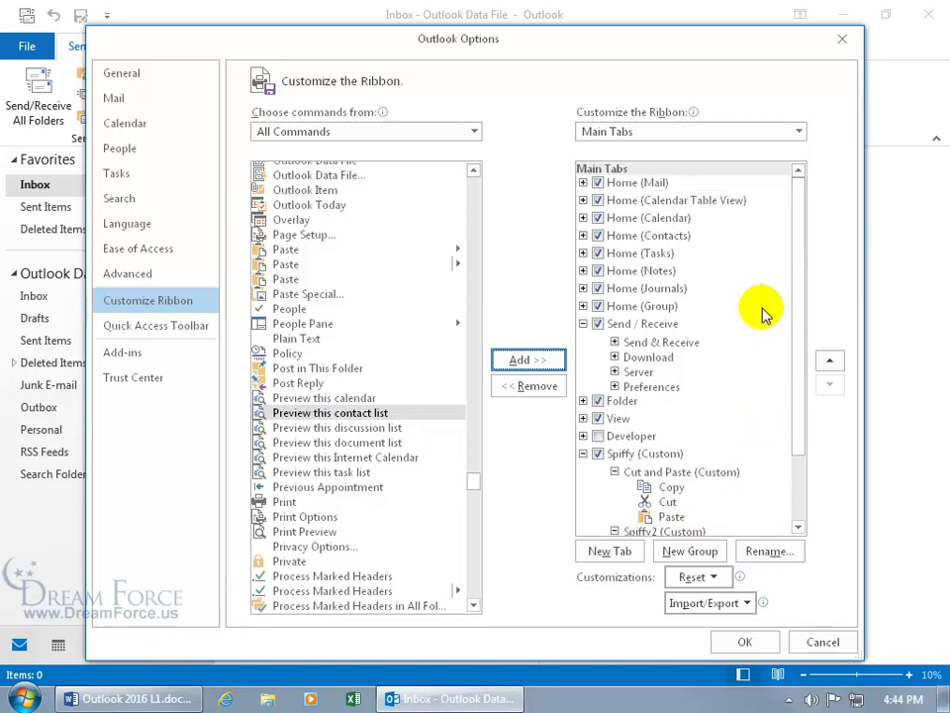
{"action": "left_click", "coordinate": [583, 183]}
{"action": "left_click", "coordinate": [629, 184]}
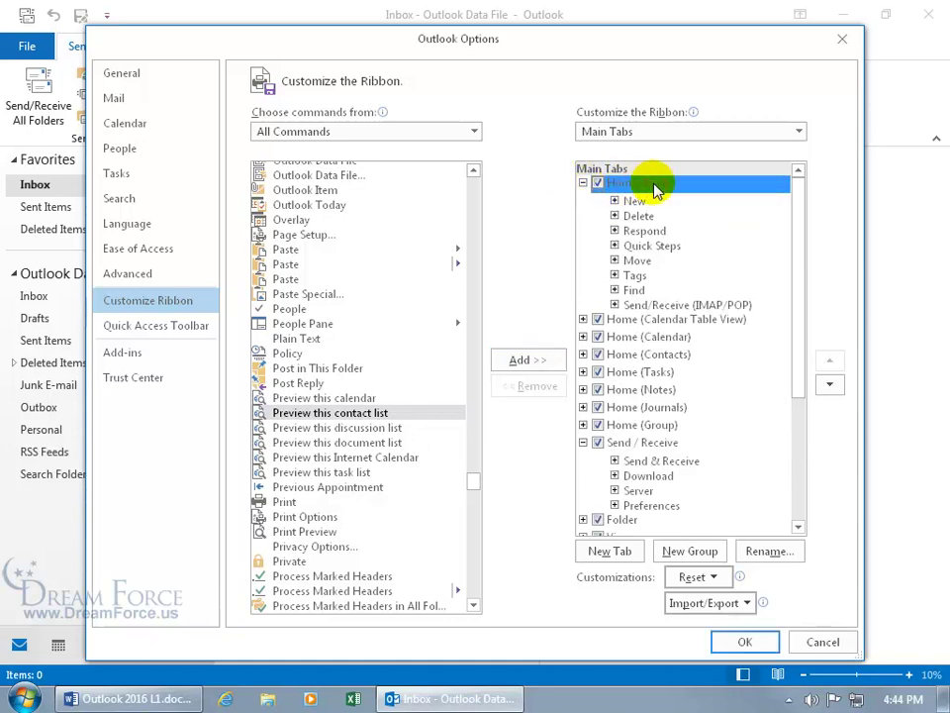
{"action": "left_click", "coordinate": [690, 552]}
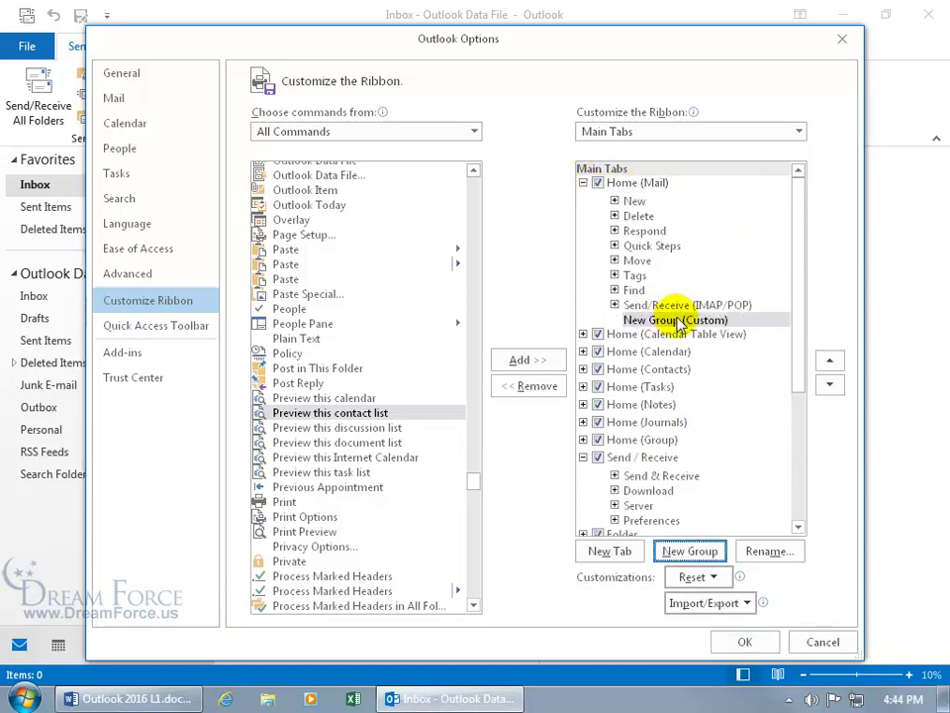
{"action": "left_click", "coordinate": [768, 550]}
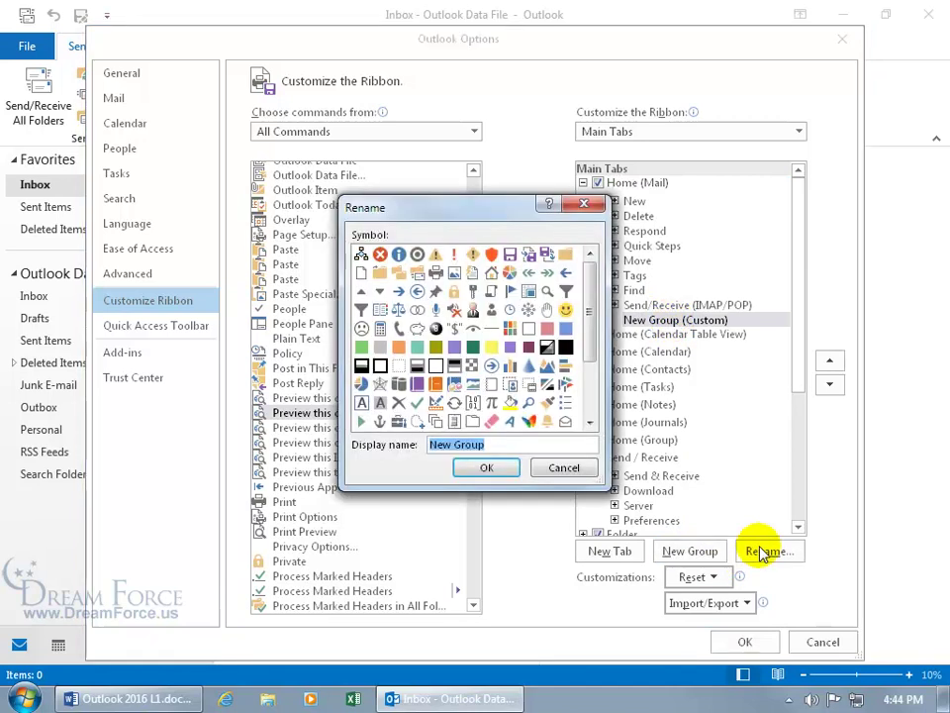
{"action": "type", "text": "Special K"}
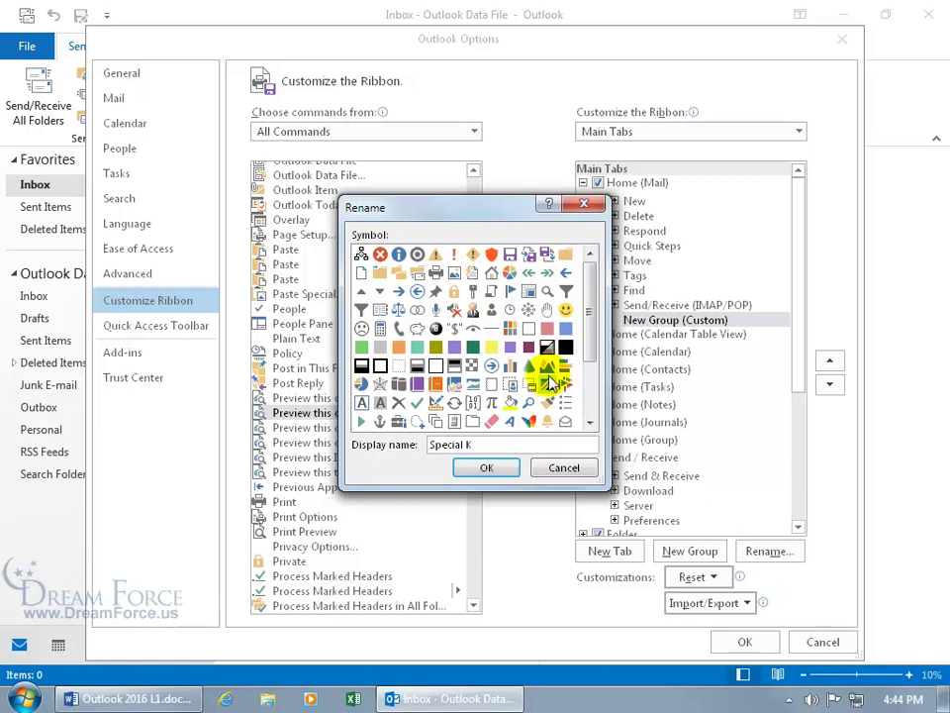
{"action": "left_click", "coordinate": [487, 468]}
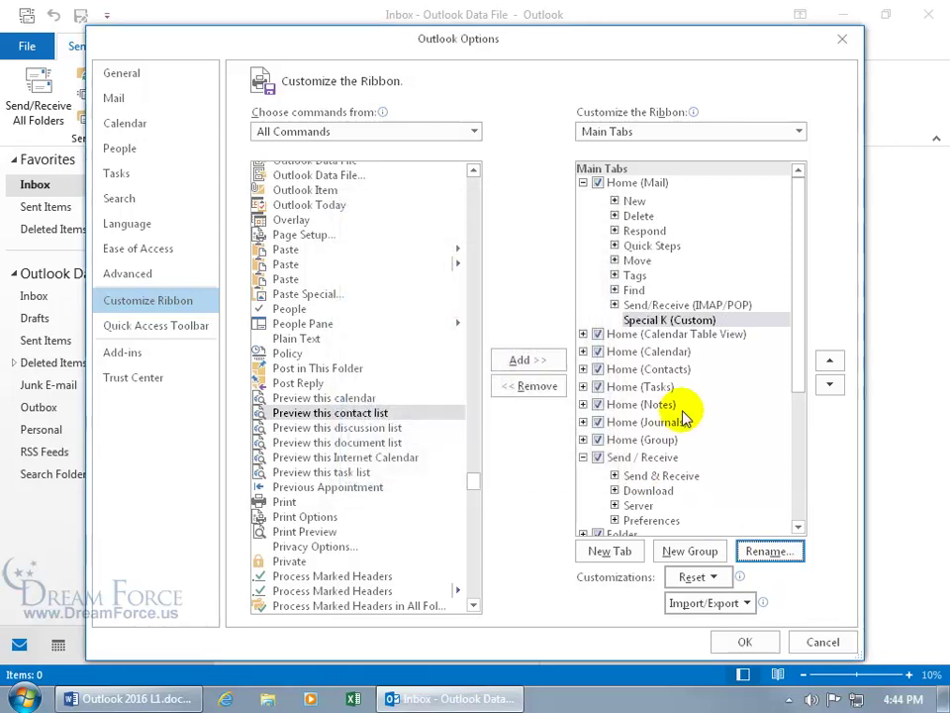
Step: Add the Post Reply and Preview this contact list commands to the Special K group
{"action": "left_click", "coordinate": [298, 382]}
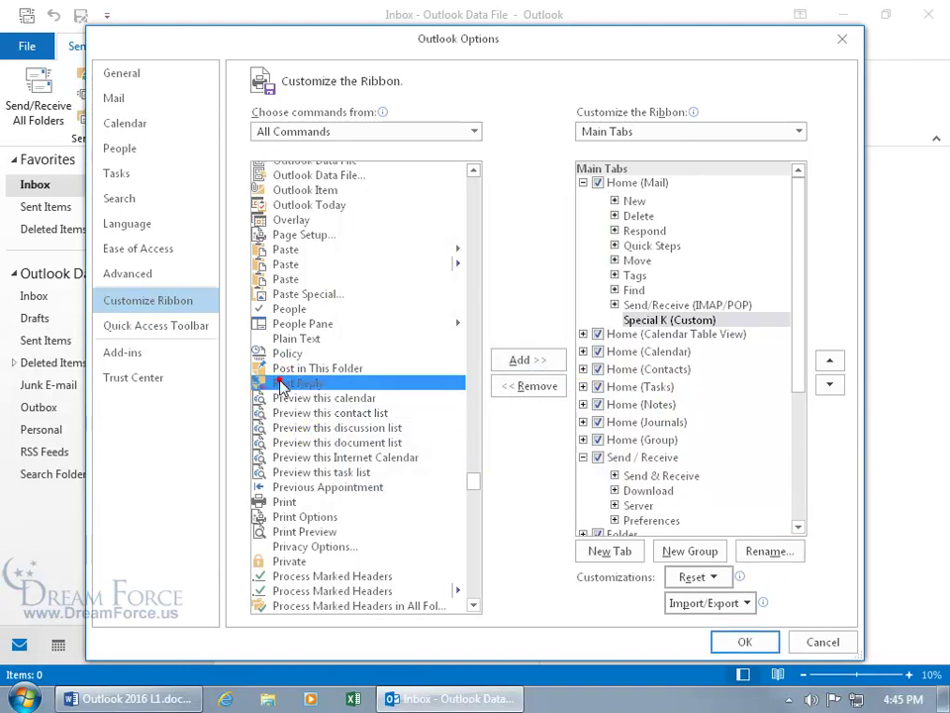
{"action": "left_click", "coordinate": [508, 360]}
{"action": "left_click", "coordinate": [339, 412]}
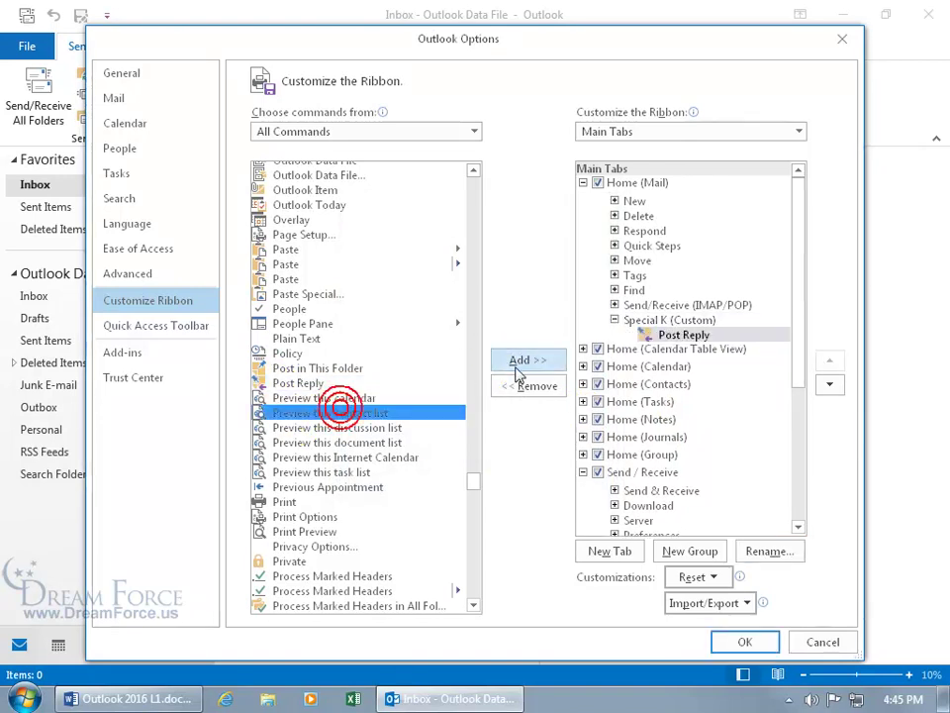
{"action": "left_click", "coordinate": [511, 360]}
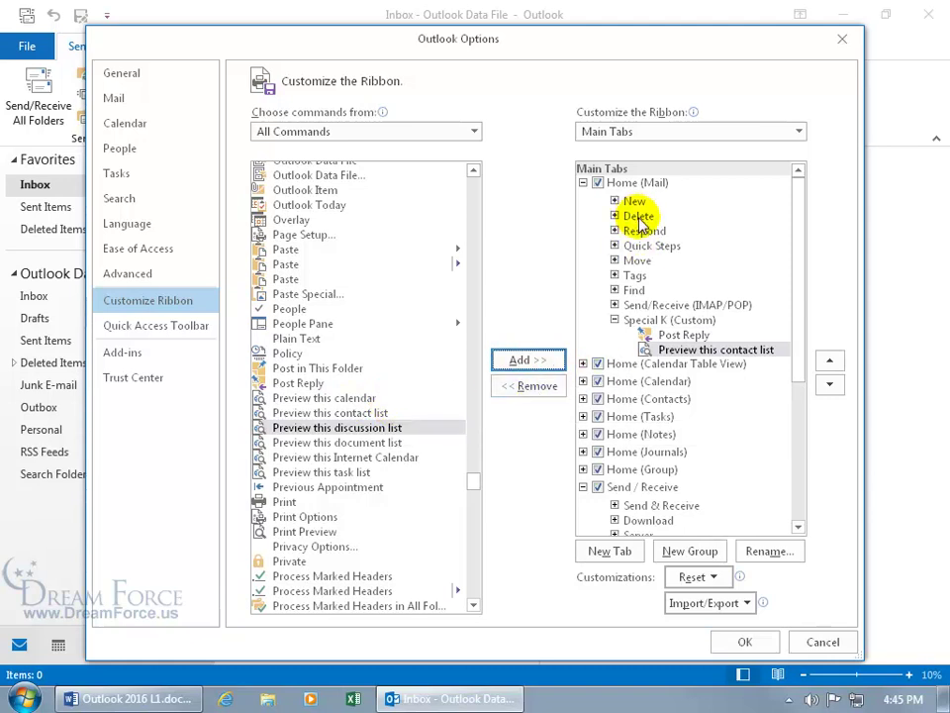
Step: Move the Spiffy tab up two places so it sits between Folder and View, and apply the ribbon changes
{"action": "left_click_drag", "start_coordinate": [797, 357], "coordinate": [802, 451]}
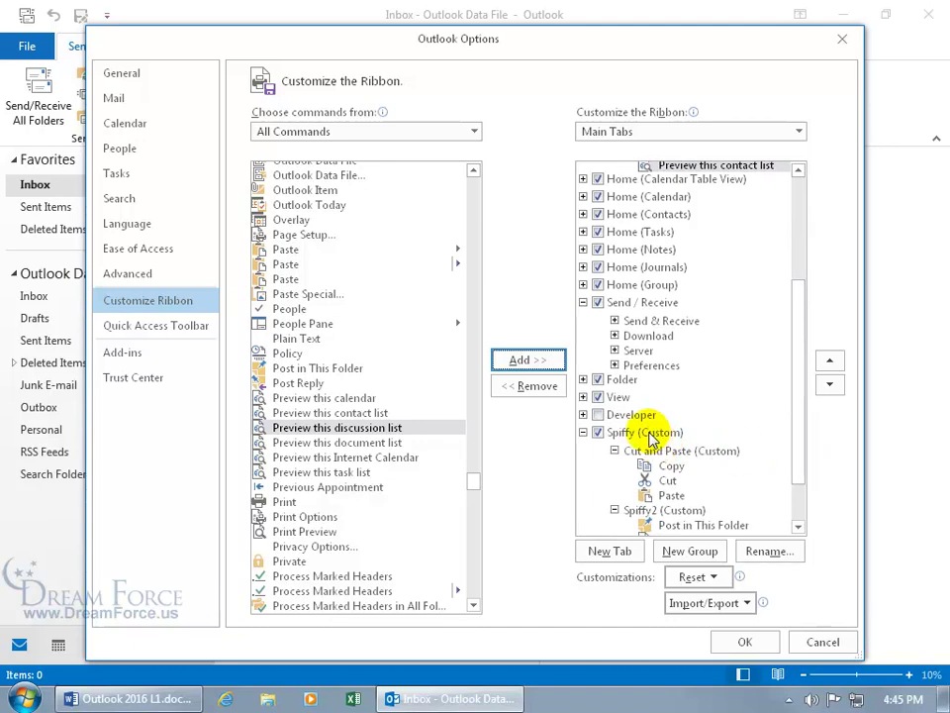
{"action": "left_click_drag", "start_coordinate": [585, 48], "coordinate": [606, 165]}
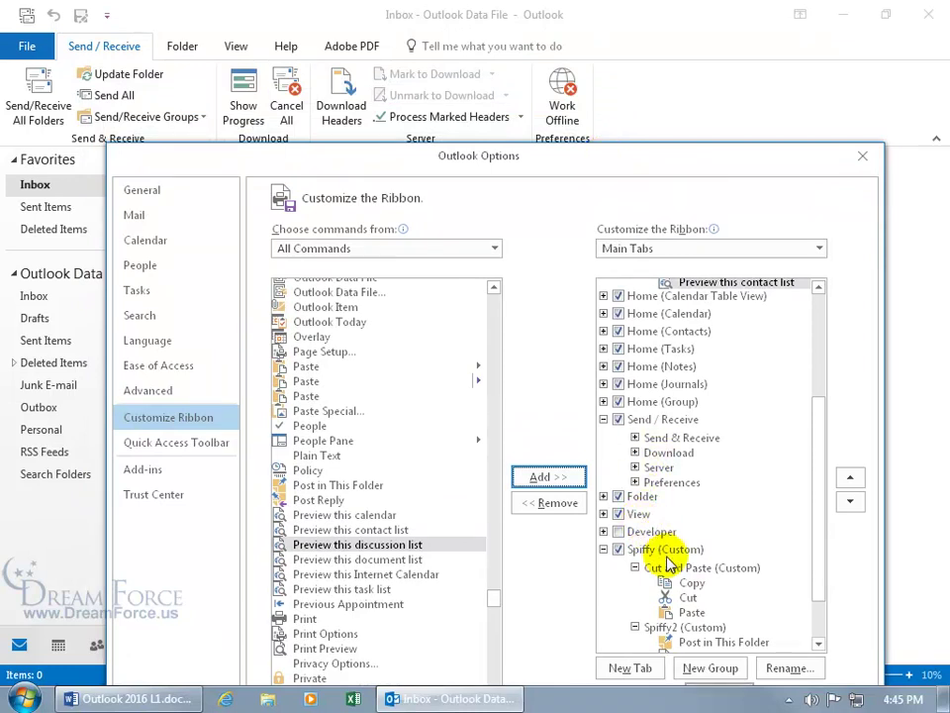
{"action": "left_click", "coordinate": [648, 548]}
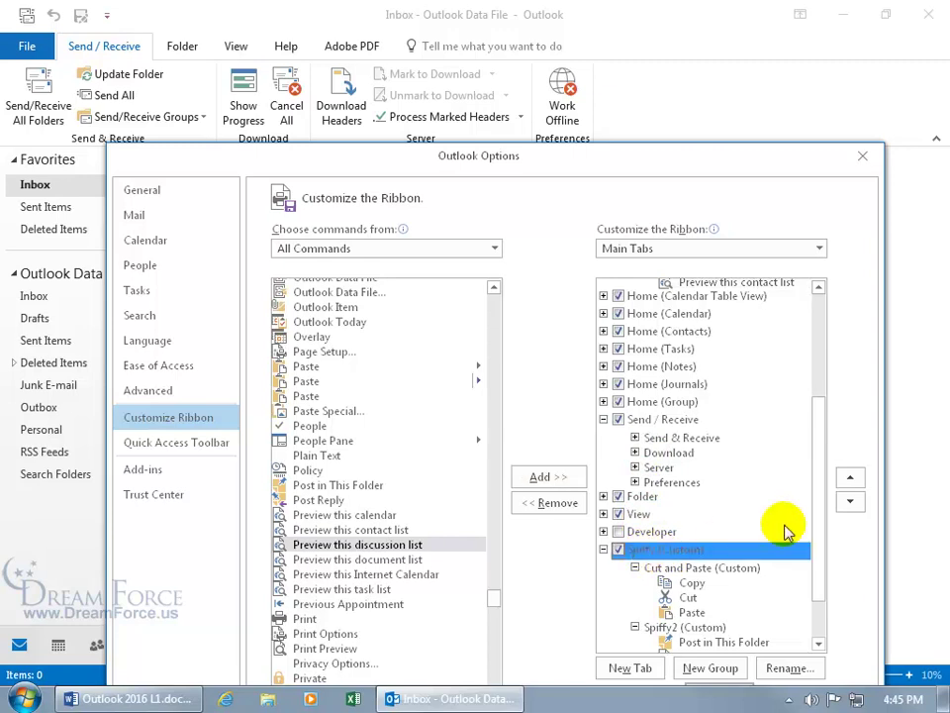
{"action": "left_click", "coordinate": [849, 479]}
{"action": "left_click", "coordinate": [849, 479]}
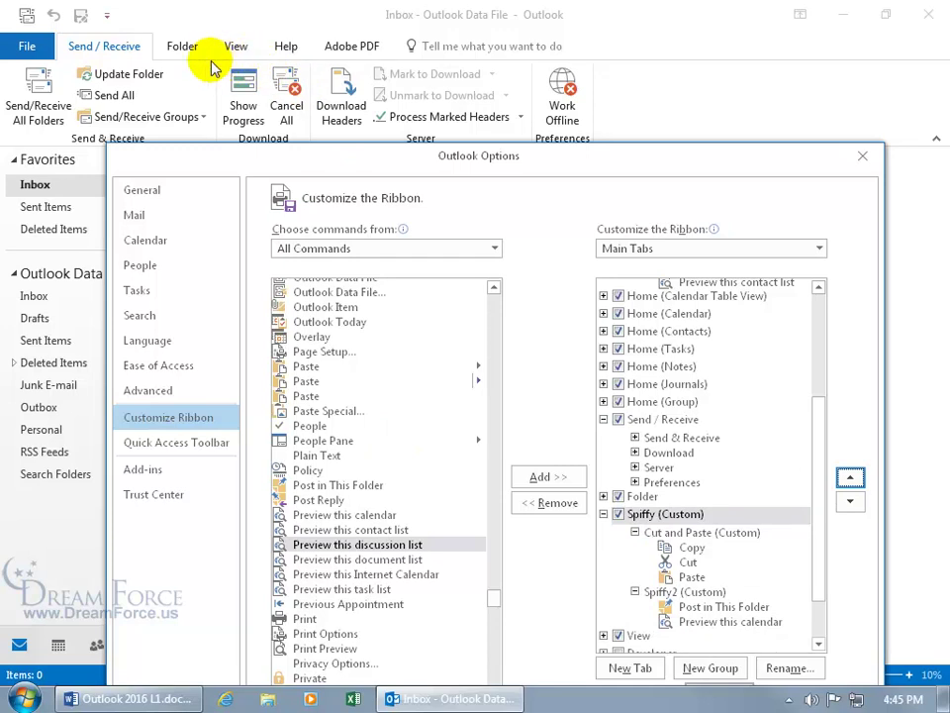
{"action": "left_click_drag", "start_coordinate": [489, 165], "coordinate": [473, 54]}
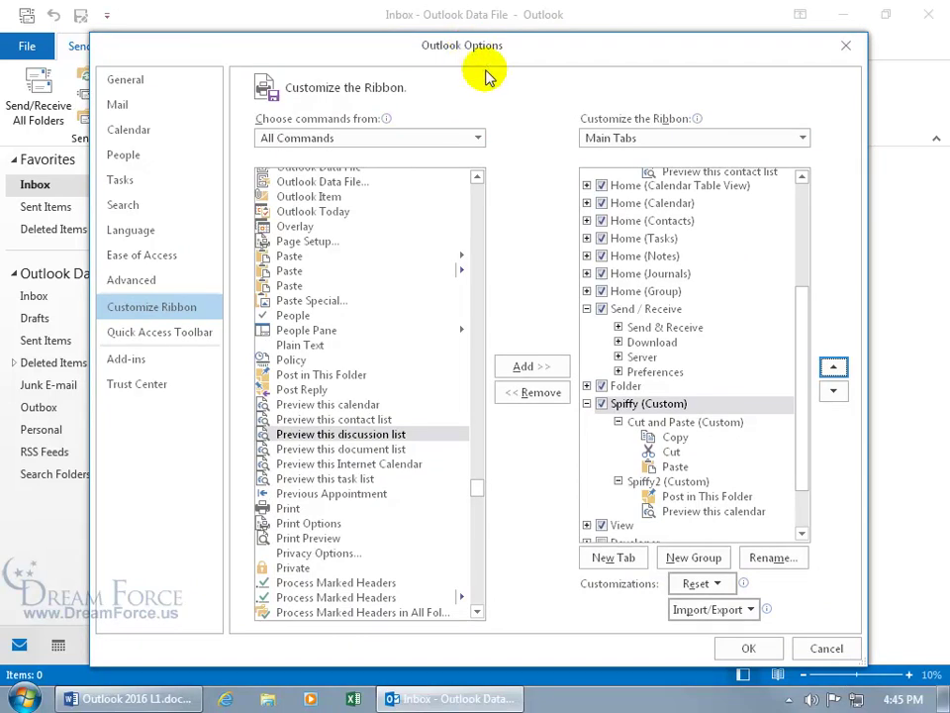
{"action": "left_click", "coordinate": [749, 649]}
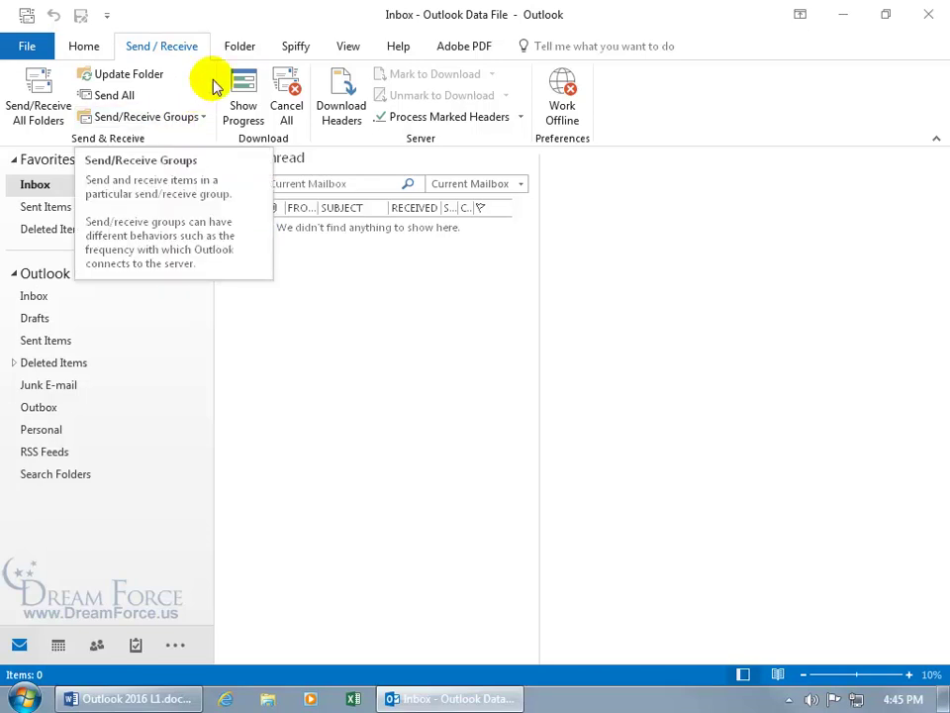
Step: Examine the custom groups on the Spiffy tab and the Special K group on the Home tab
{"action": "left_click", "coordinate": [293, 50]}
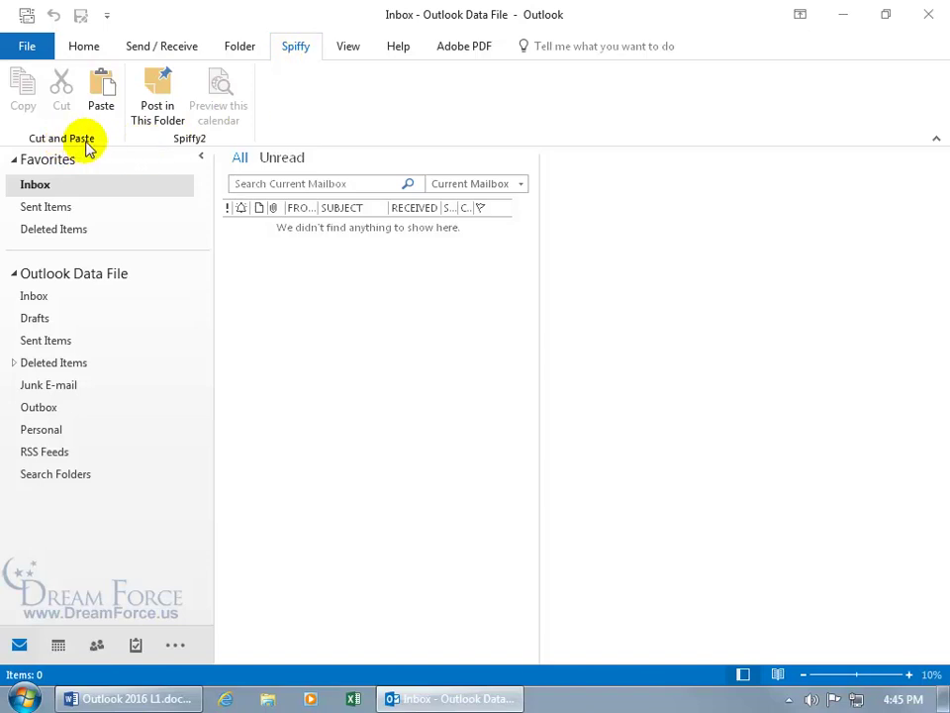
{"action": "left_click", "coordinate": [87, 51]}
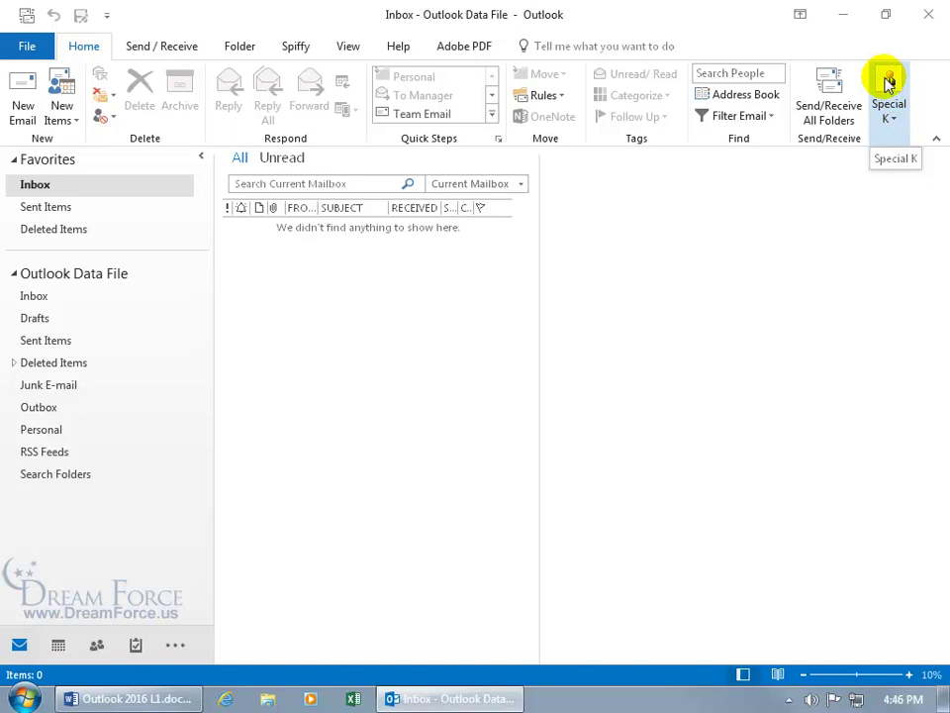
Step: Add the Special K group from the Home tab to the Quick Access Toolbar and display its commands there
{"action": "left_click", "coordinate": [891, 119]}
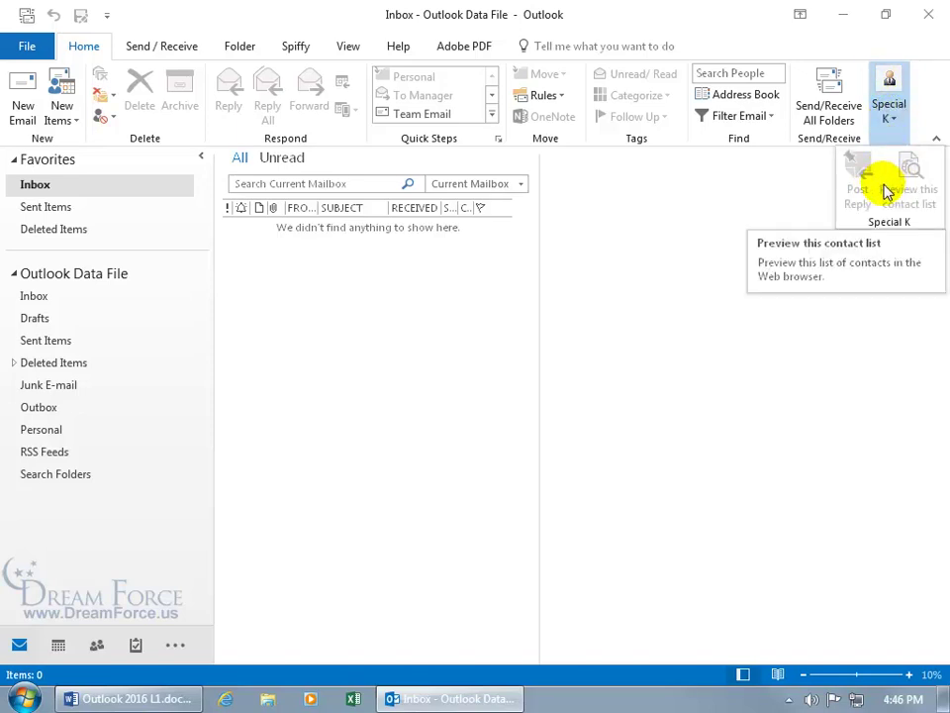
{"action": "right_click", "coordinate": [887, 133]}
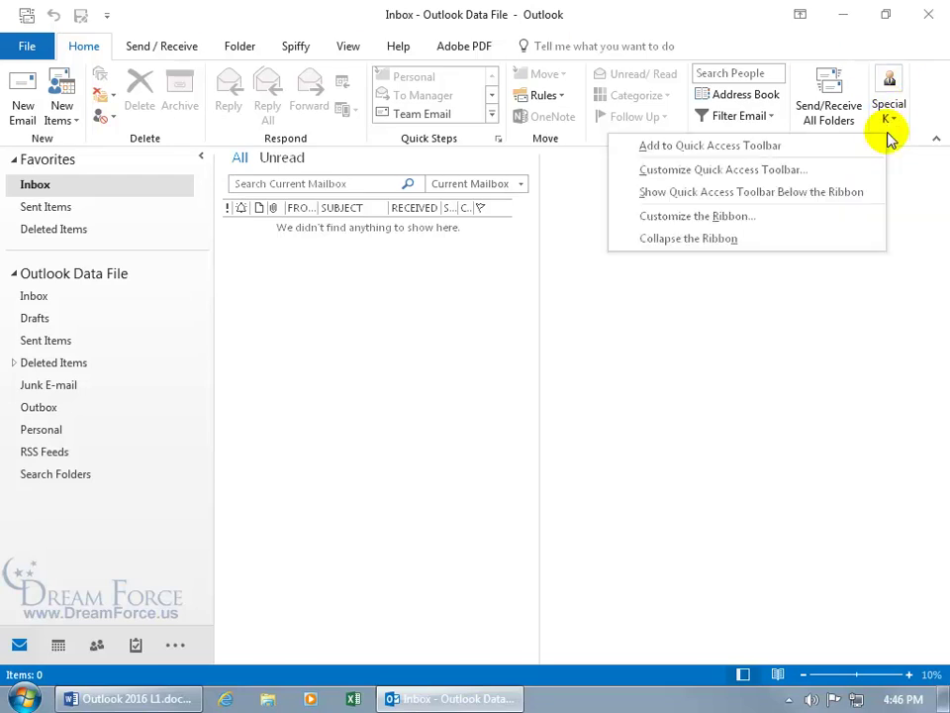
{"action": "left_click", "coordinate": [637, 146]}
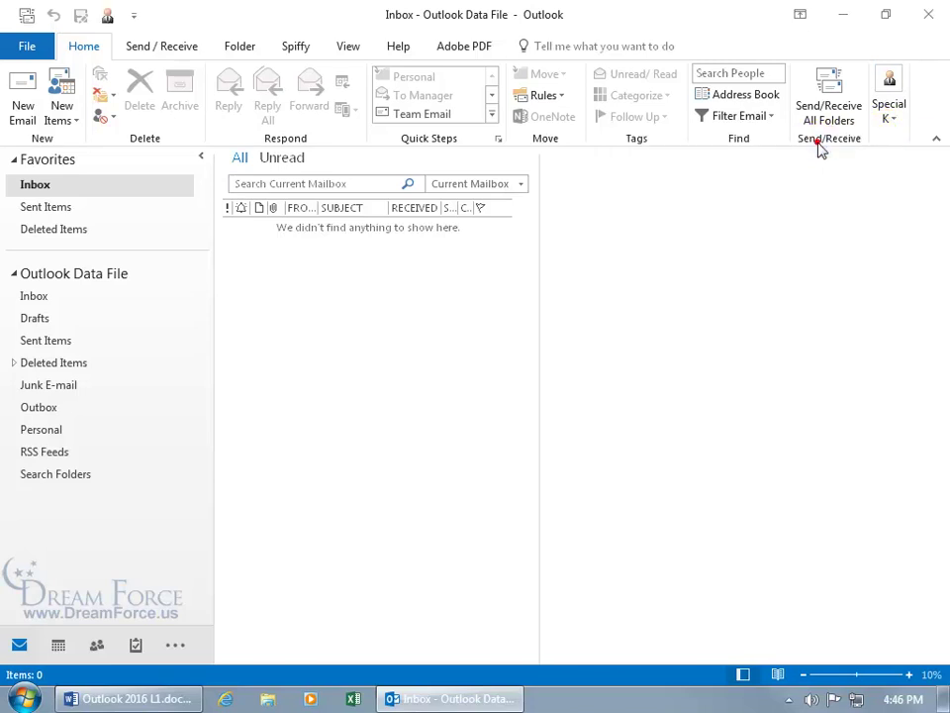
{"action": "left_click", "coordinate": [108, 18]}
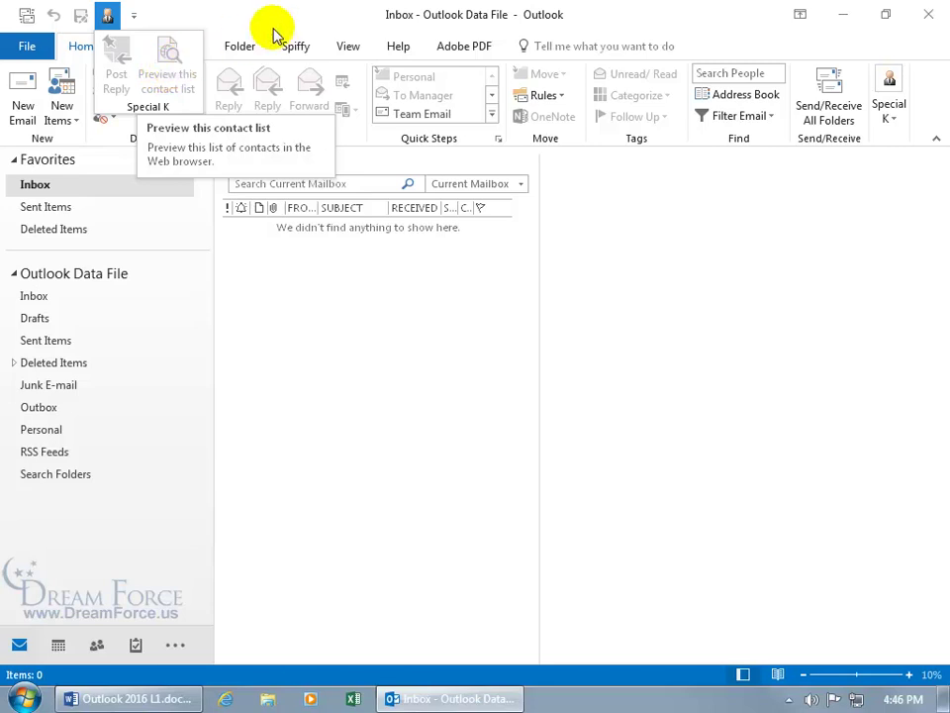
Step: Add the Spiffy tab's Cut and Paste and Spiffy2 groups to the Quick Access Toolbar
{"action": "left_click", "coordinate": [296, 47]}
{"action": "left_click", "coordinate": [296, 46]}
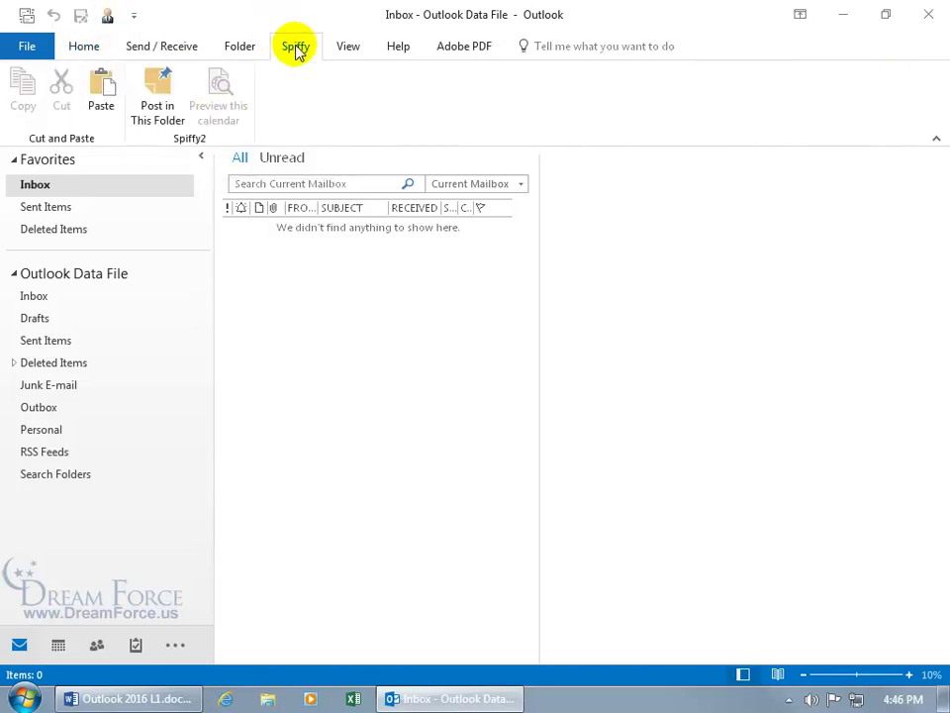
{"action": "right_click", "coordinate": [112, 132]}
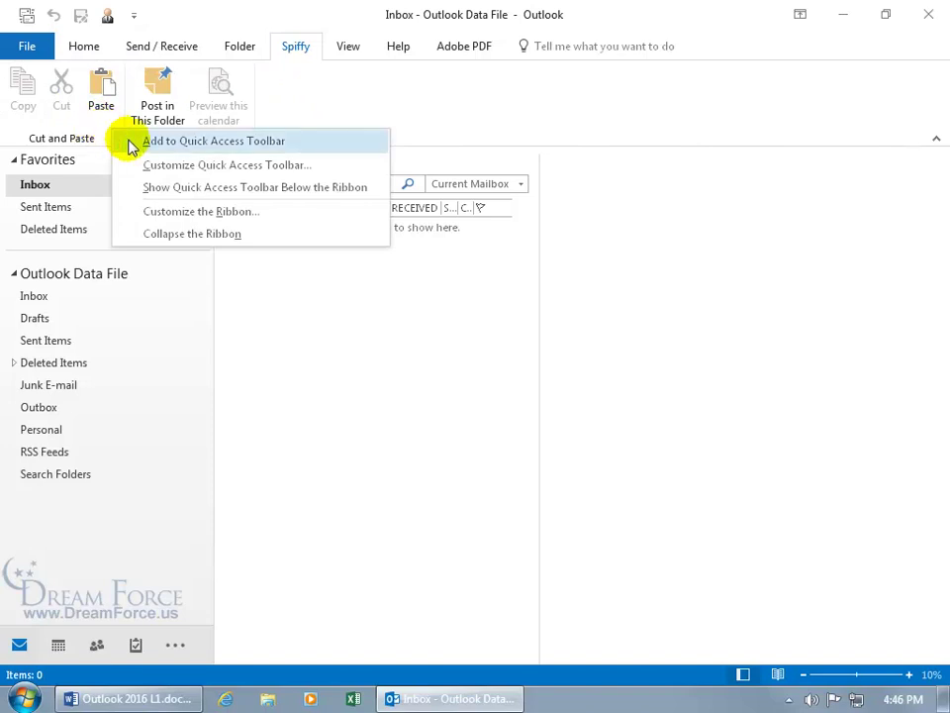
{"action": "left_click", "coordinate": [129, 143]}
{"action": "right_click", "coordinate": [228, 141]}
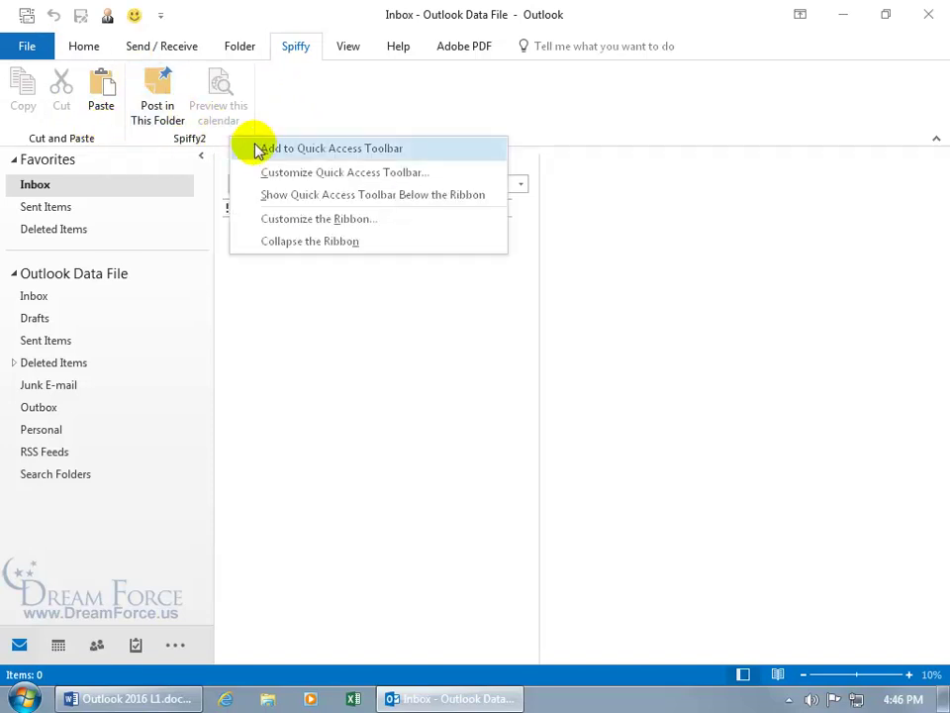
{"action": "left_click", "coordinate": [275, 150]}
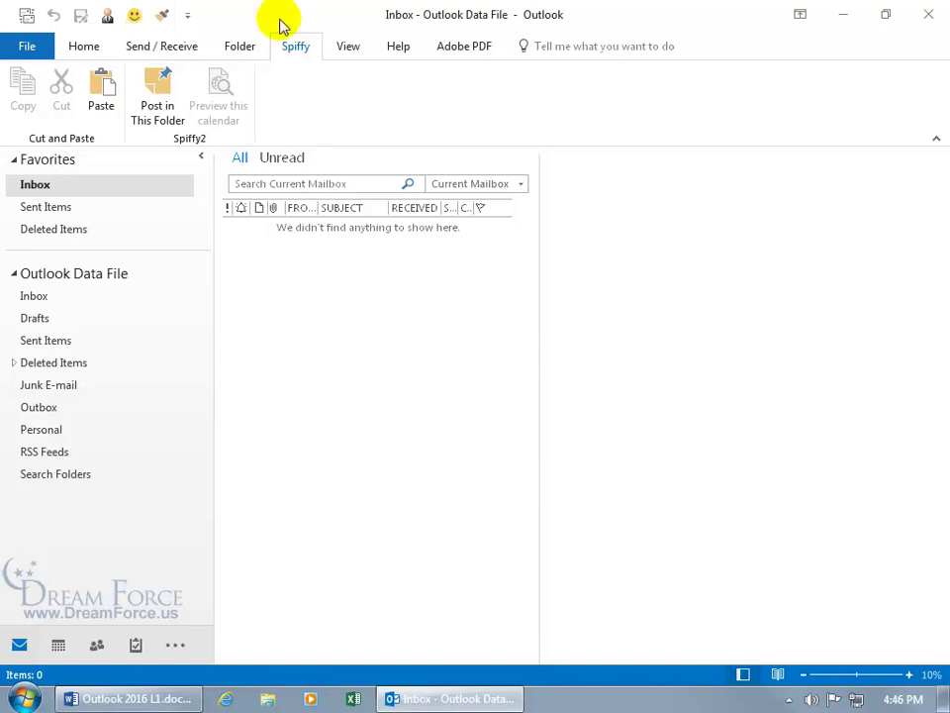
Step: Reset all ribbon and Quick Access Toolbar customizations to the defaults and apply the change
{"action": "right_click", "coordinate": [310, 102]}
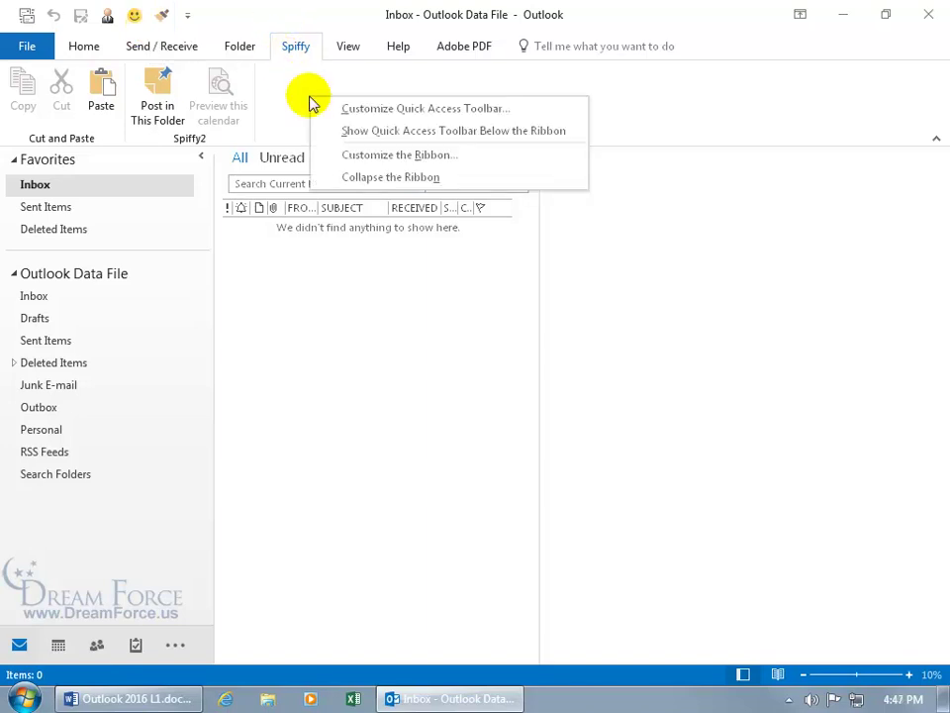
{"action": "left_click", "coordinate": [347, 156]}
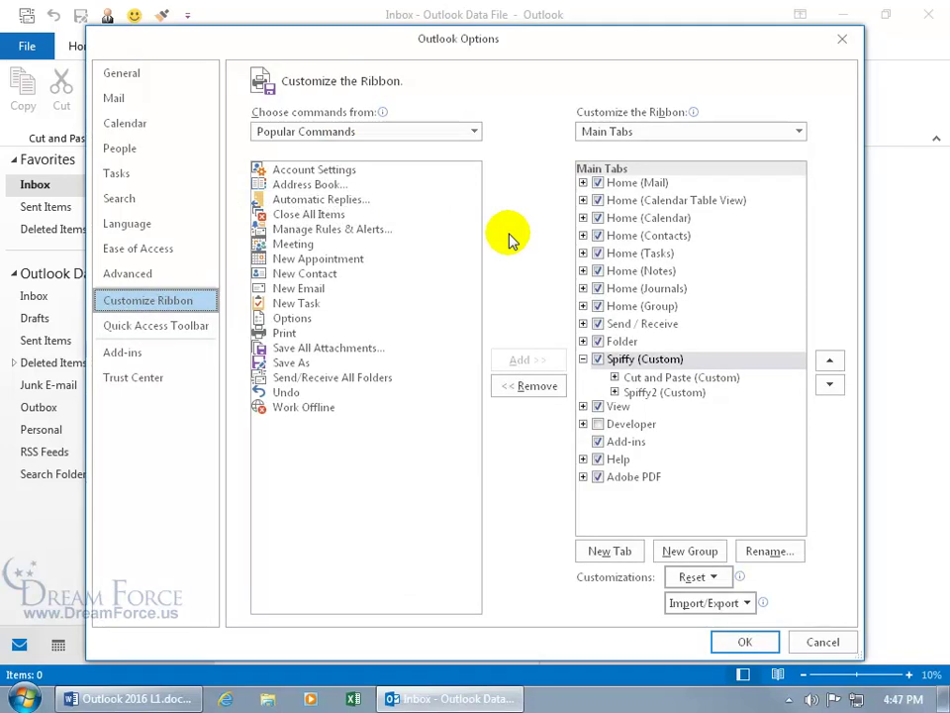
{"action": "left_click", "coordinate": [713, 577]}
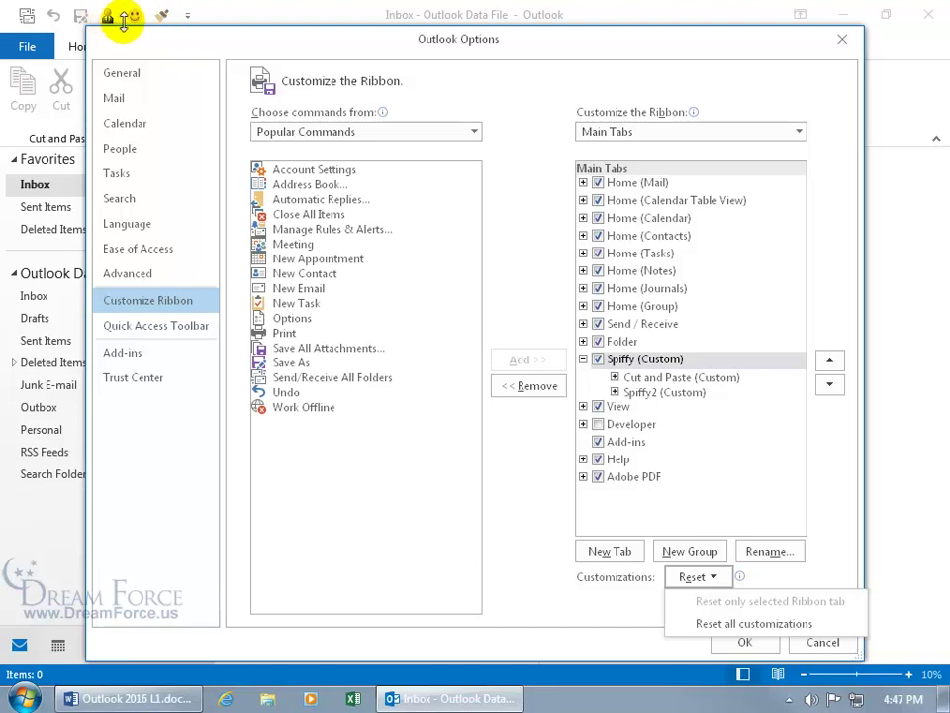
{"action": "left_click", "coordinate": [704, 623]}
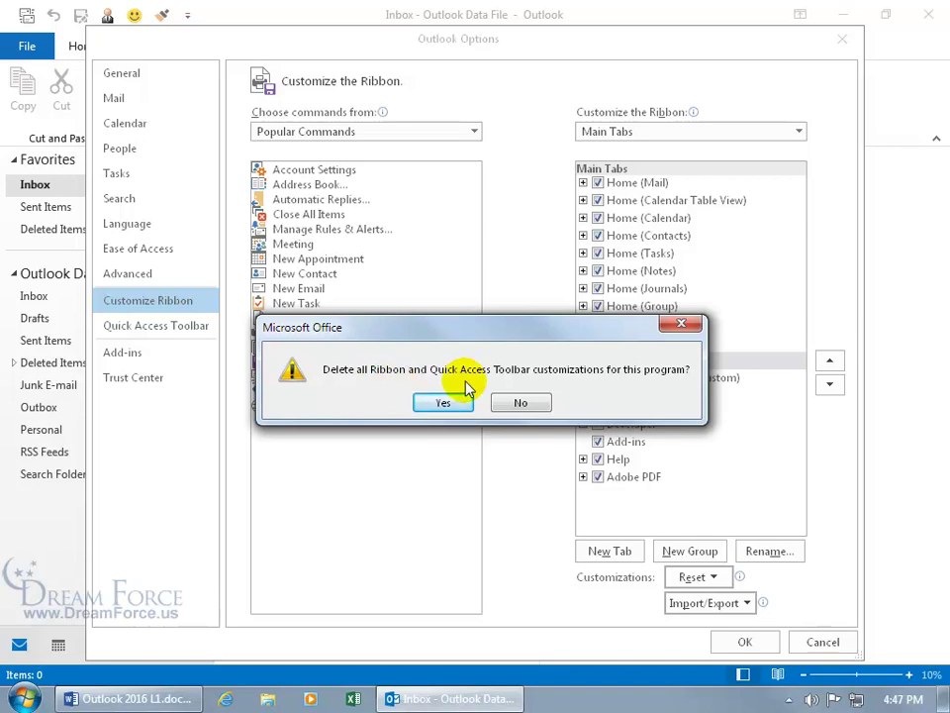
{"action": "left_click", "coordinate": [445, 403]}
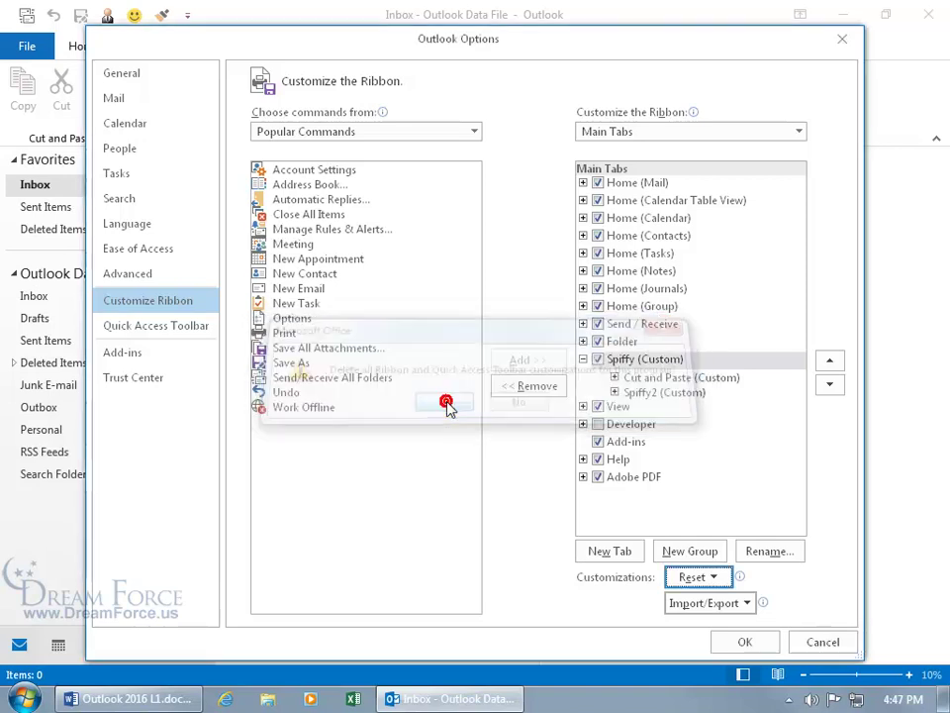
{"action": "left_click", "coordinate": [744, 642]}
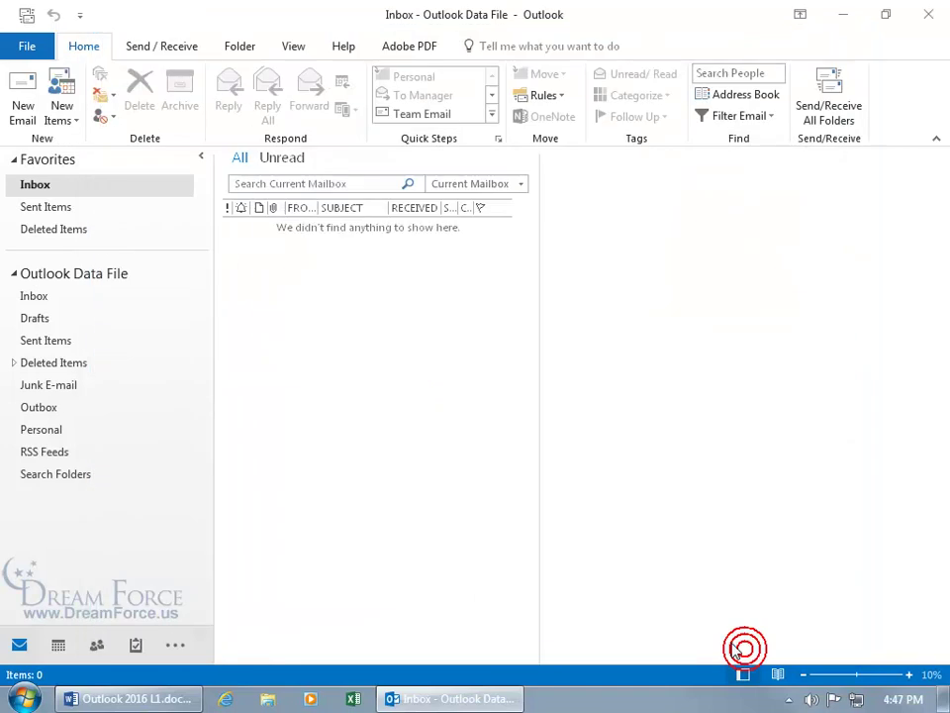